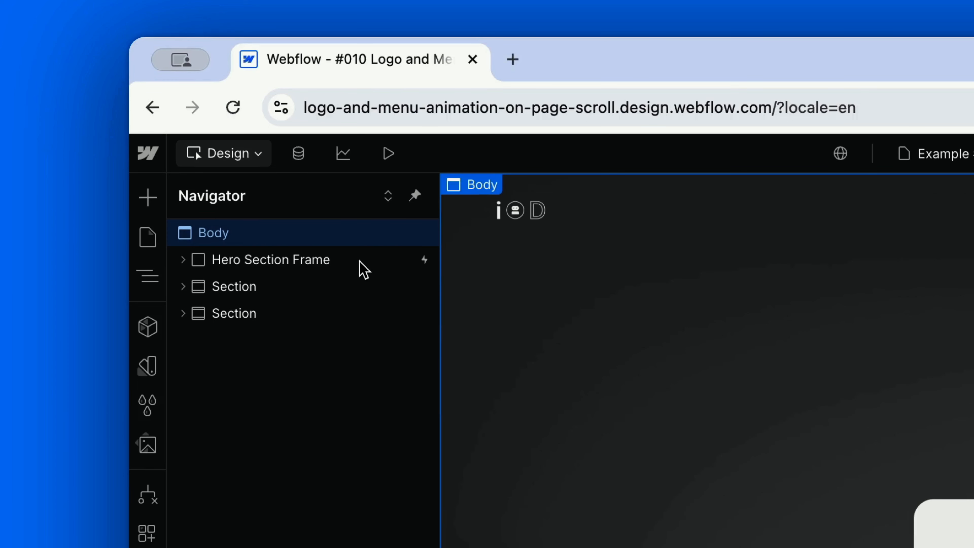
# Inspect the Hero Section Frame and its nested Hero Section, then the style settings of the Hero Background Wrapper.
pyautogui.click(323, 265)
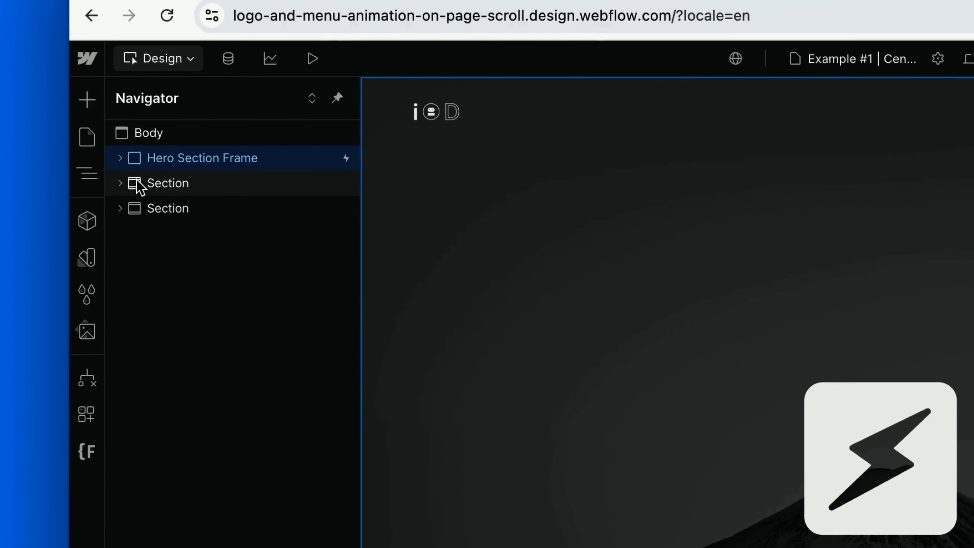
pyautogui.click(121, 158)
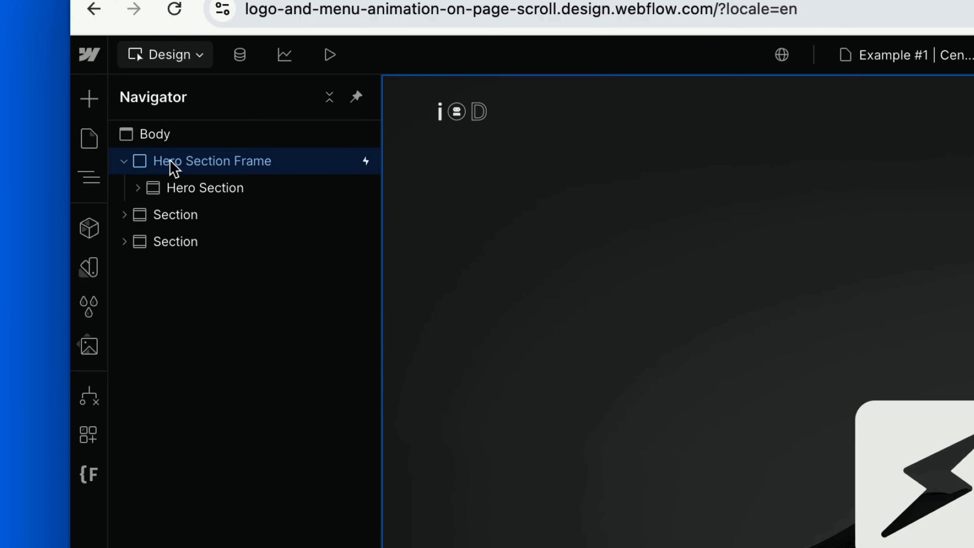
pyautogui.click(190, 187)
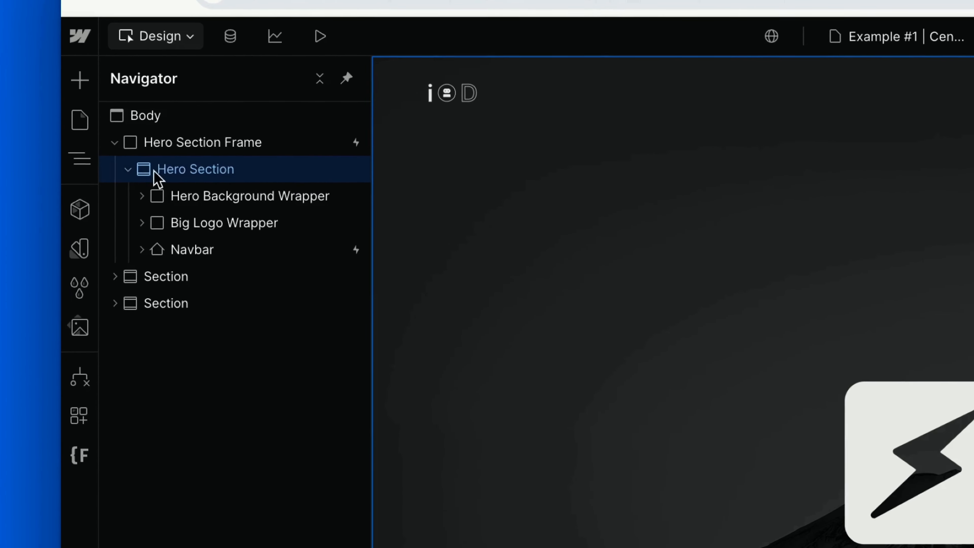
pyautogui.click(203, 192)
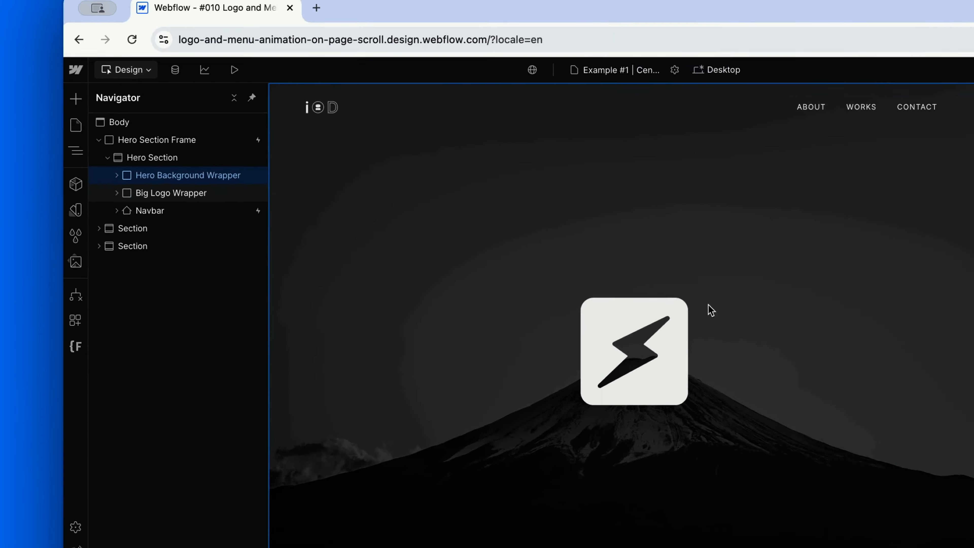
pyautogui.scroll(-5, 798, 321)
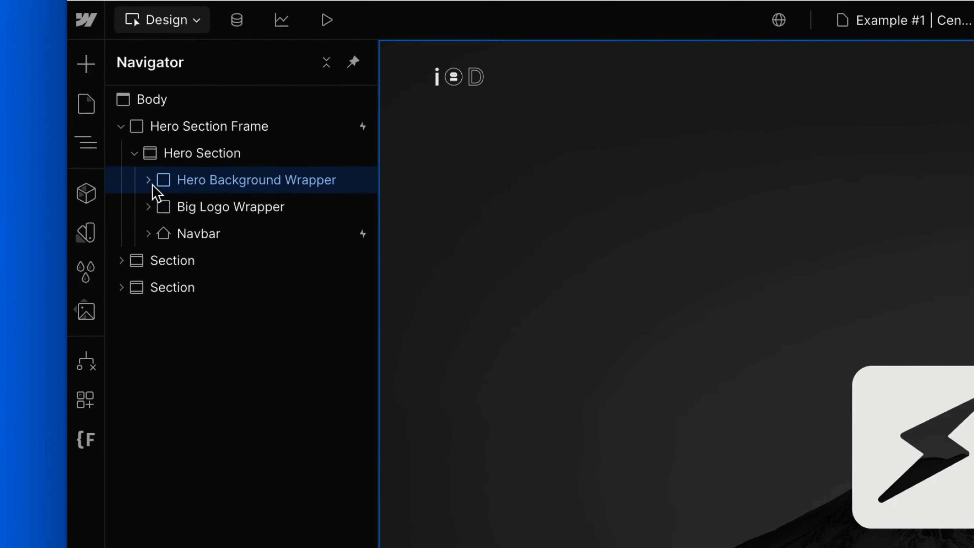
# Inspect the size, overflow, fit and opacity styles of the Hero Background image inside the Hero Background Wrapper.
pyautogui.click(150, 181)
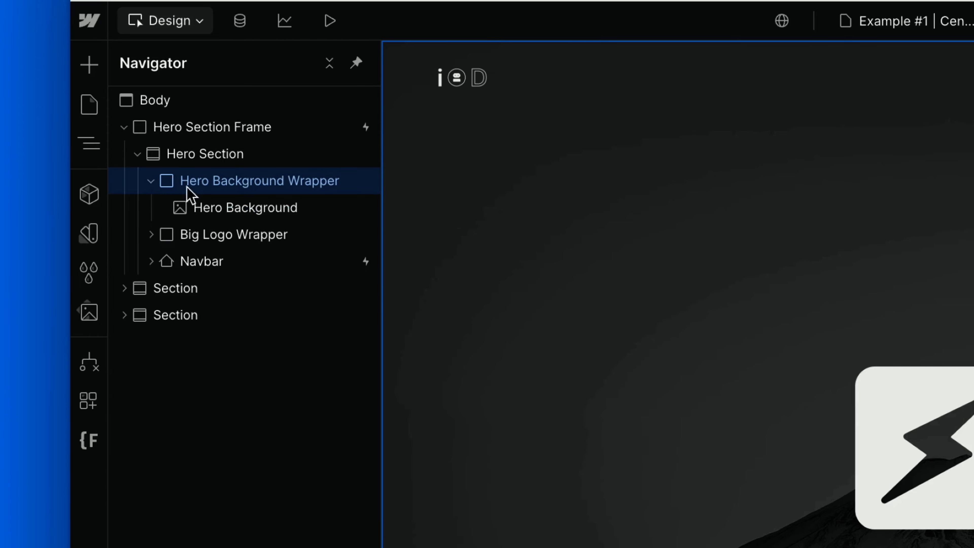
pyautogui.click(192, 207)
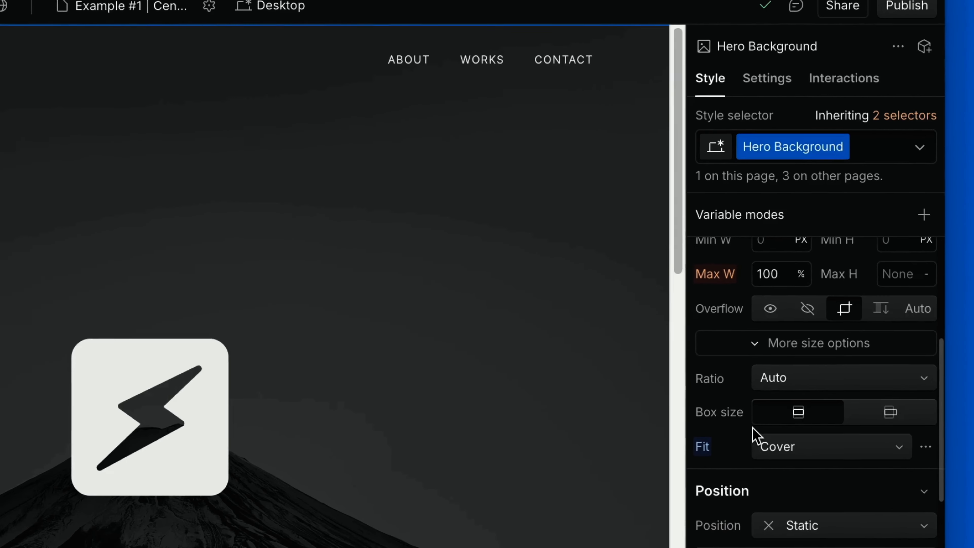
pyautogui.scroll(2, 754, 436)
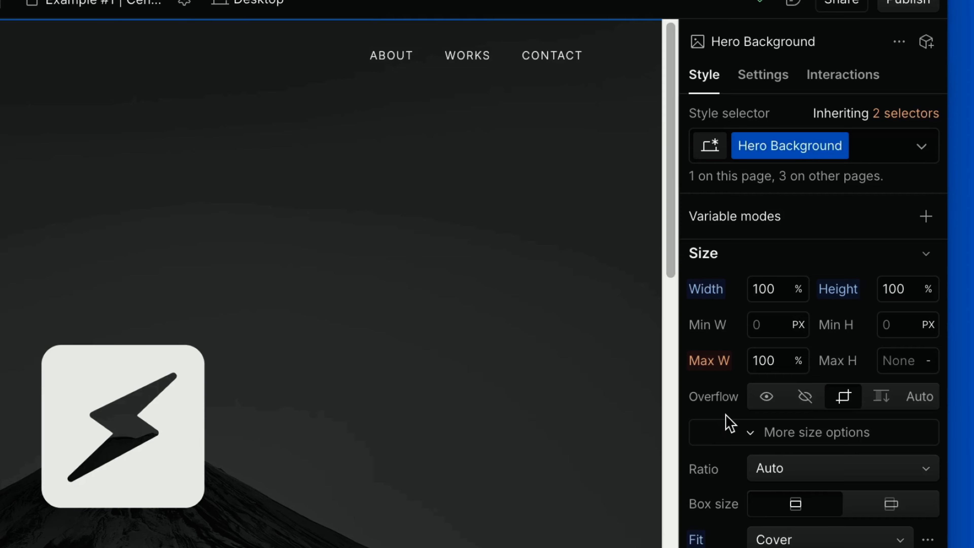
pyautogui.scroll(-10, 728, 422)
pyautogui.scroll(-5, 728, 421)
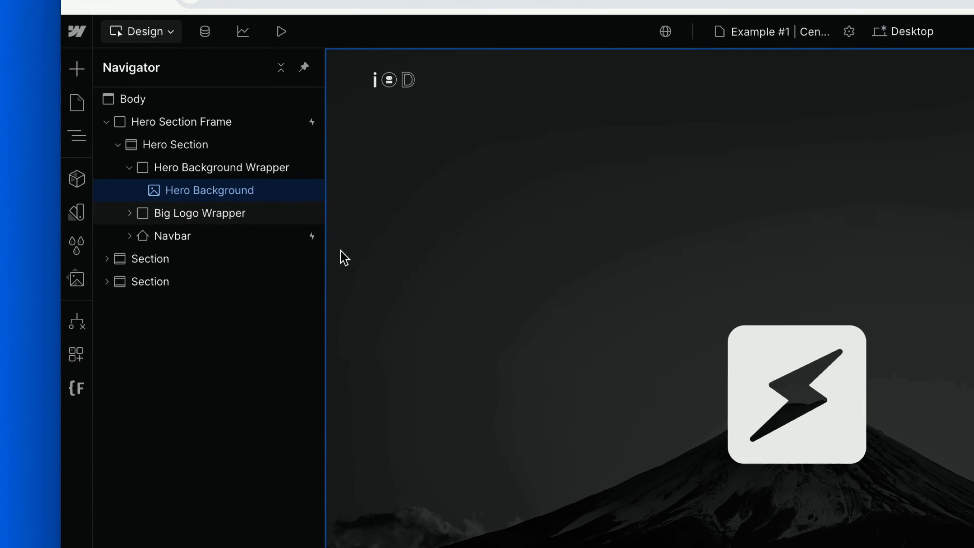
# Inspect the Big Logo Wrapper's layout, size and position styles, and the size settings of its nested Logo Embed.
pyautogui.click(226, 213)
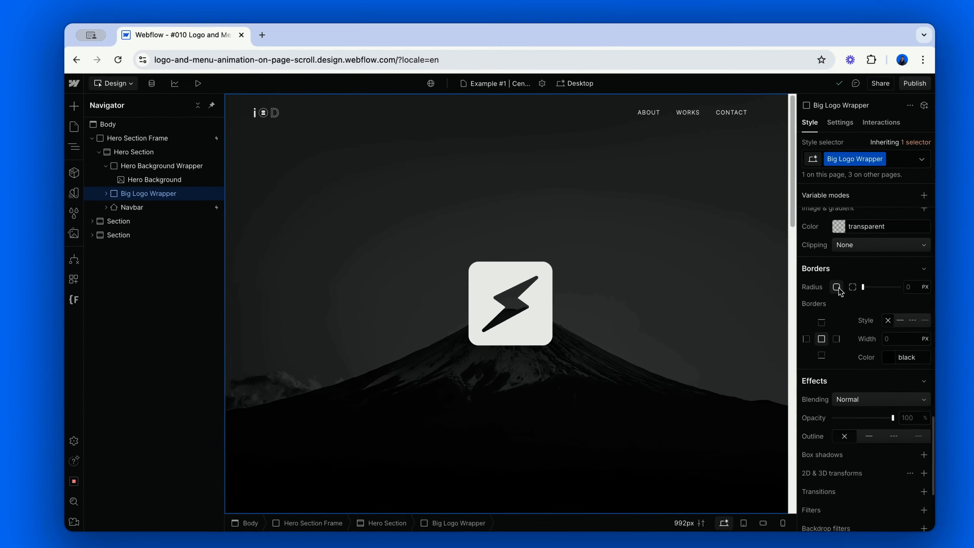
pyautogui.scroll(8, 819, 288)
pyautogui.scroll(3, 818, 288)
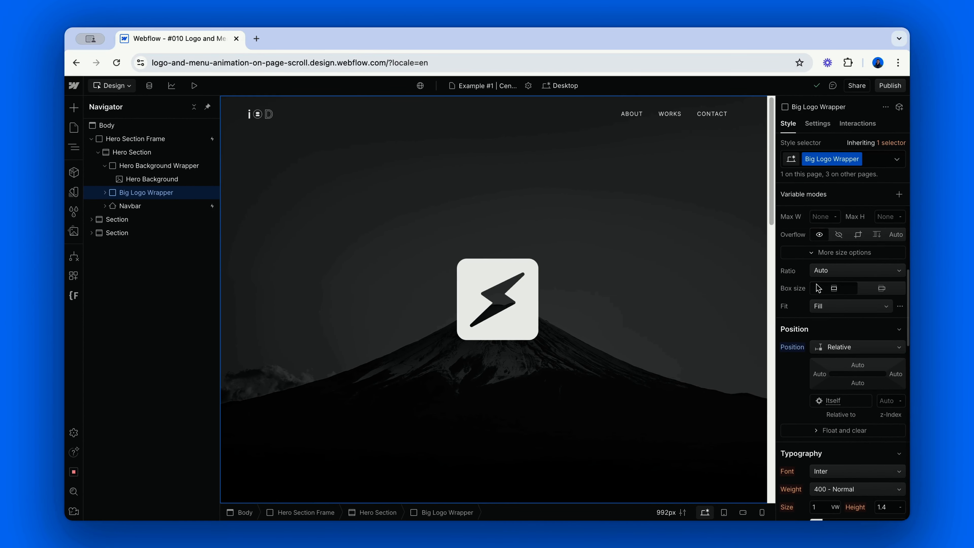
pyautogui.scroll(5, 818, 288)
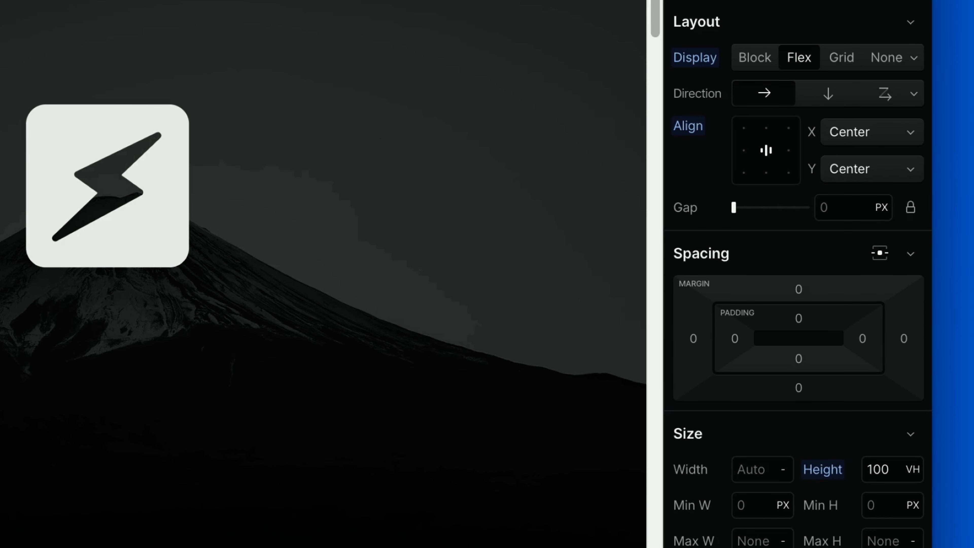
pyautogui.scroll(-10, 745, 159)
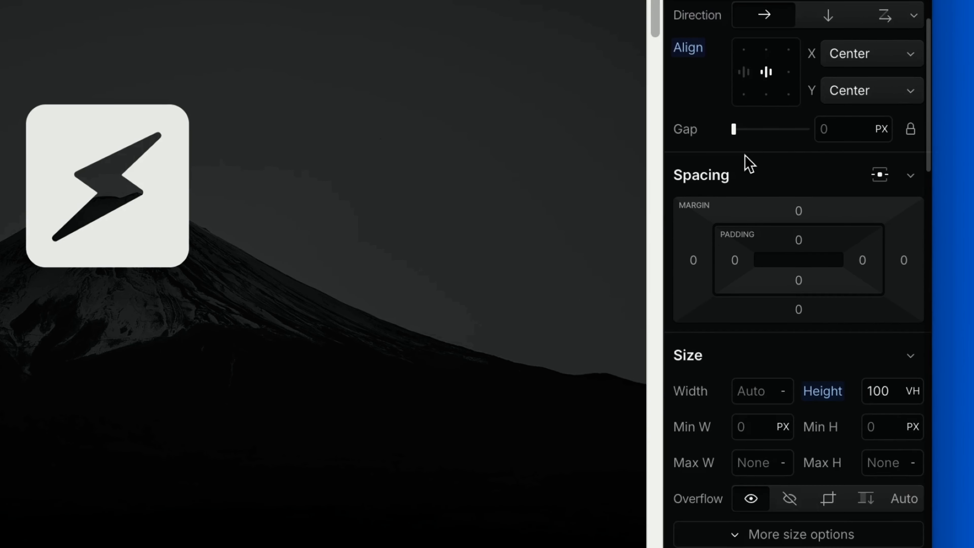
pyautogui.scroll(-4, 746, 159)
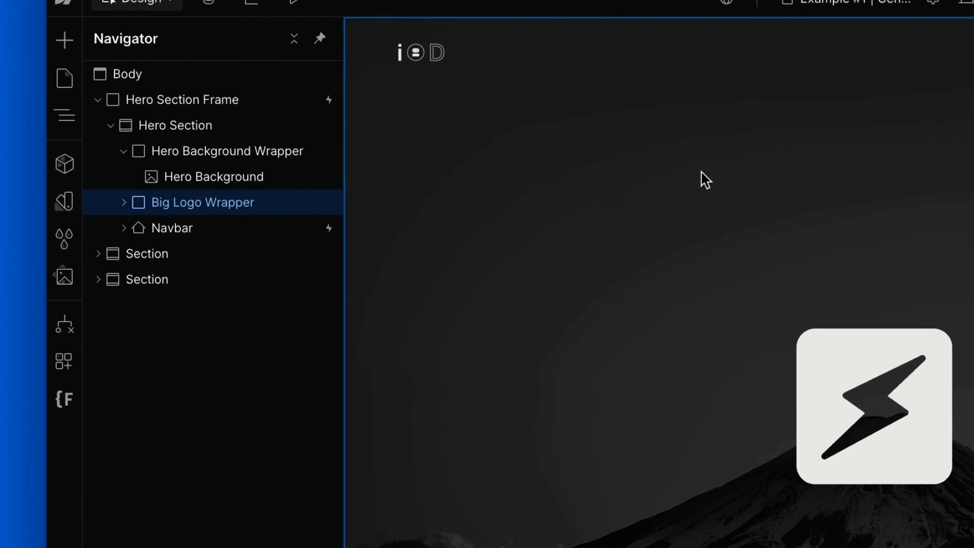
pyautogui.click(124, 202)
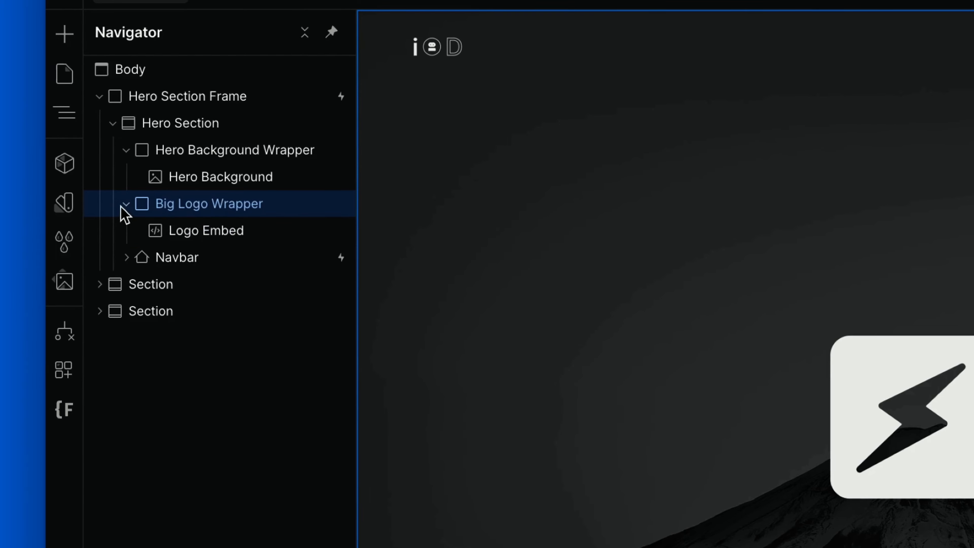
pyautogui.click(229, 232)
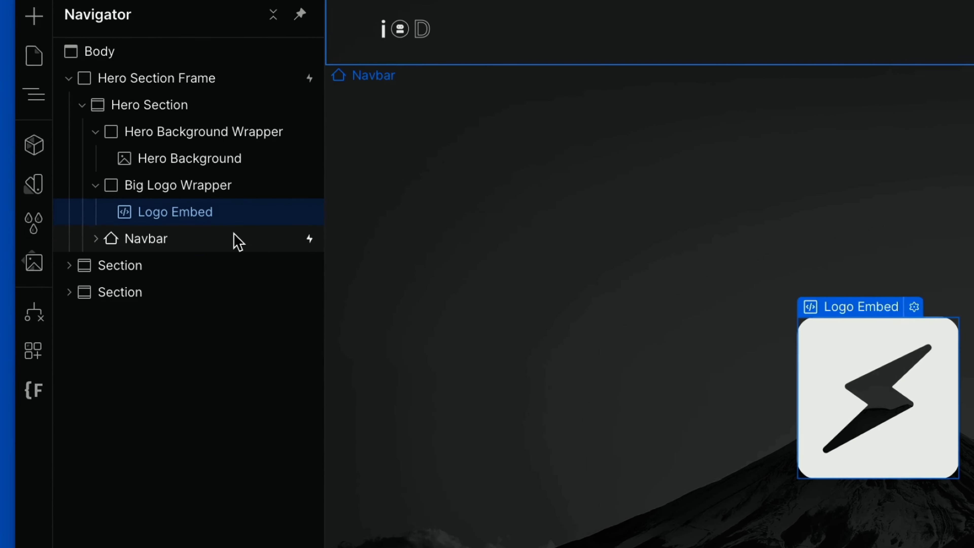
# Inspect the Navbar's spacing, size and position styles along with its Logo Link Wrapper and Nav Container.
pyautogui.click(176, 221)
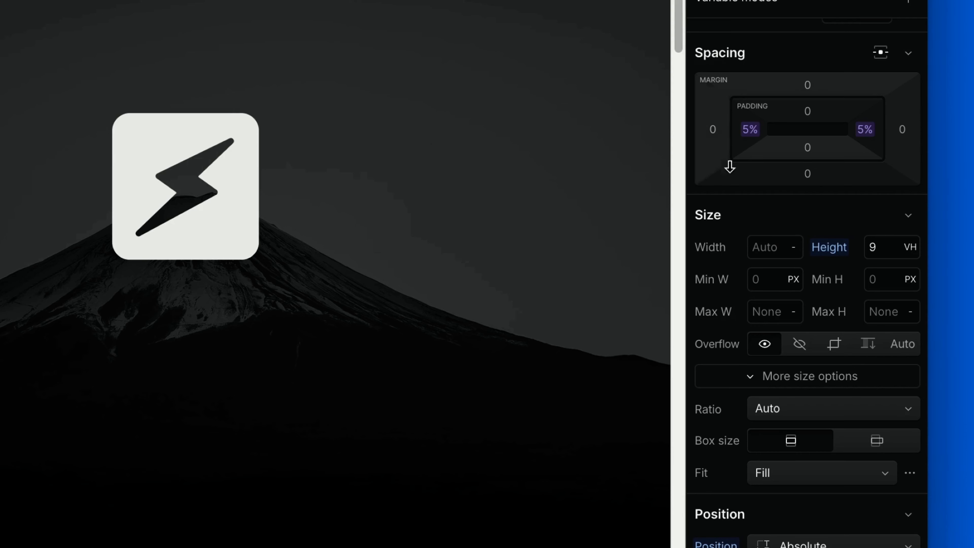
pyautogui.scroll(-3, 741, 169)
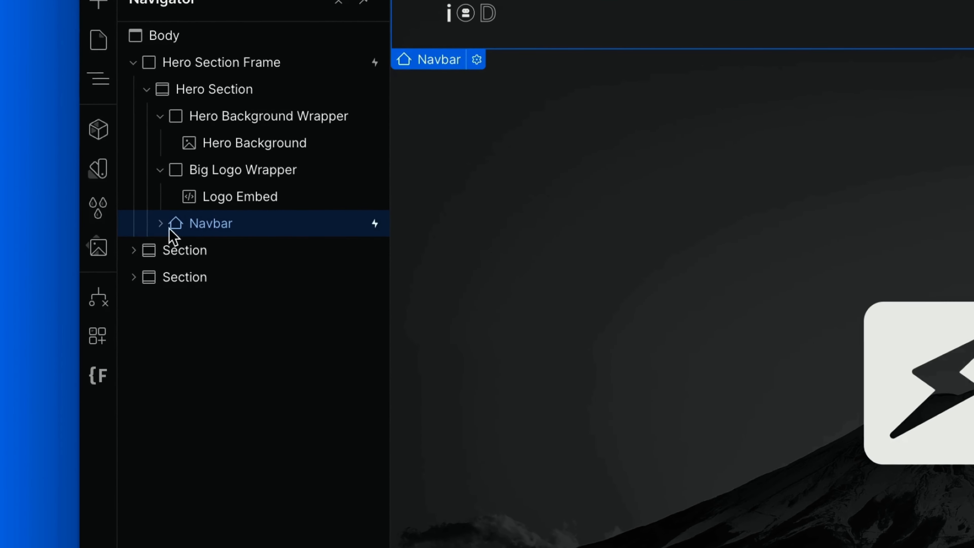
pyautogui.click(160, 223)
pyautogui.click(219, 249)
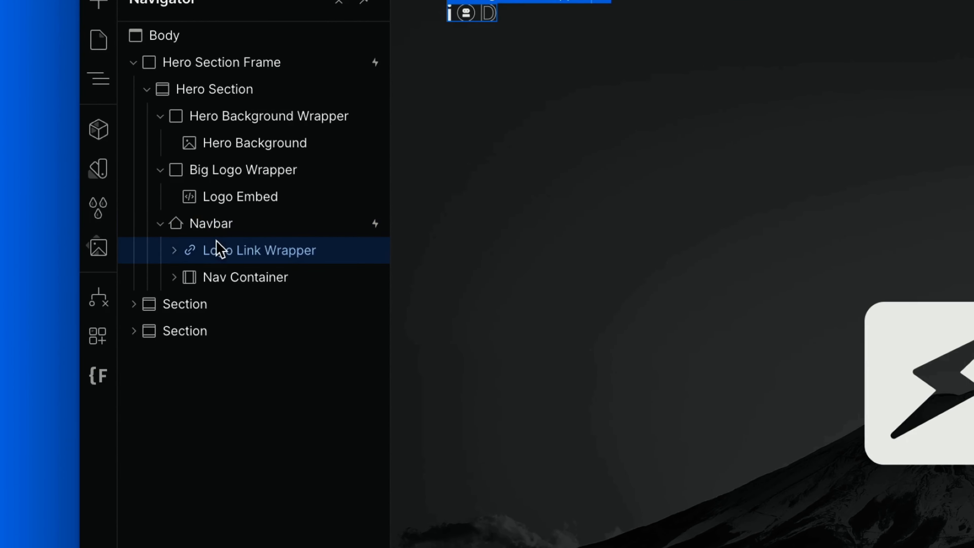
pyautogui.click(277, 277)
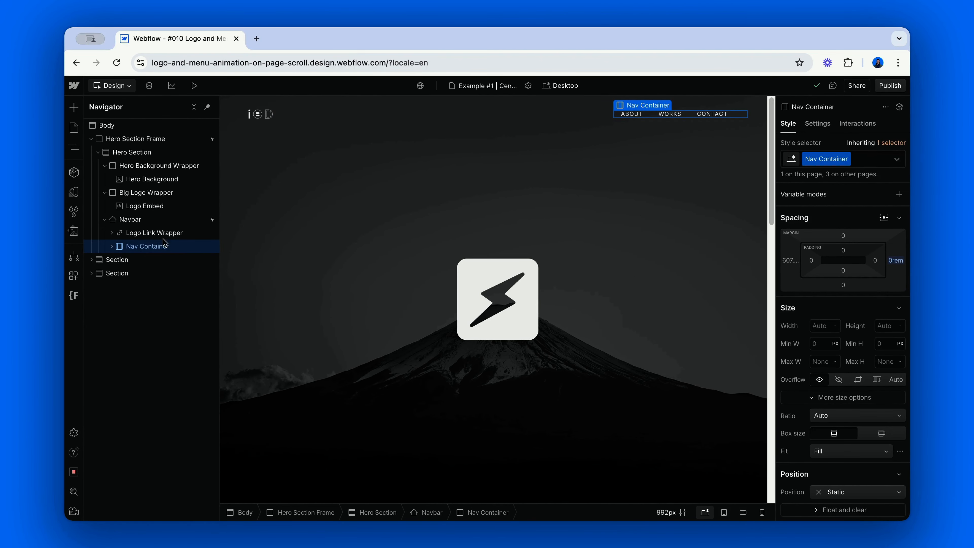
pyautogui.click(172, 219)
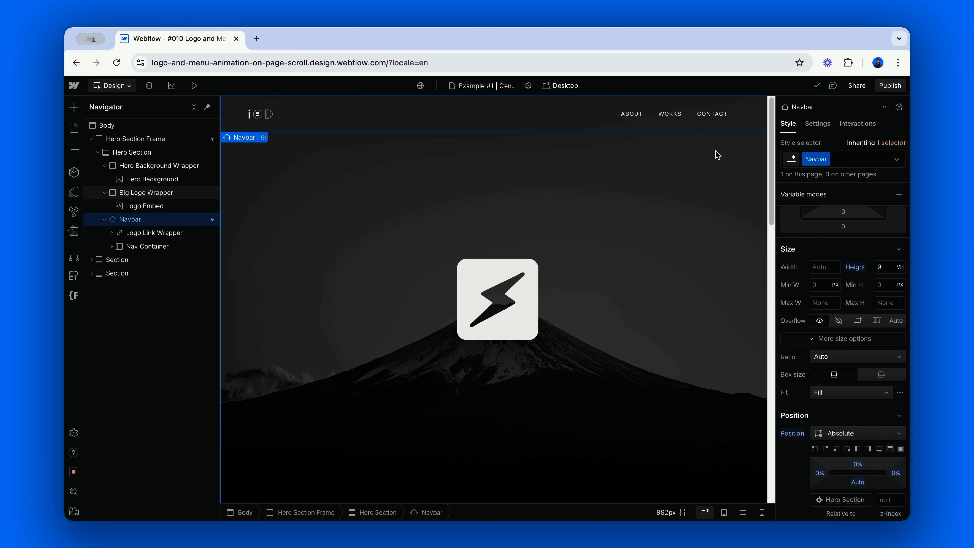
# Review the Navbar's Scroll into view trigger settings and display the interactions on the Hero Section Frame.
pyautogui.click(862, 124)
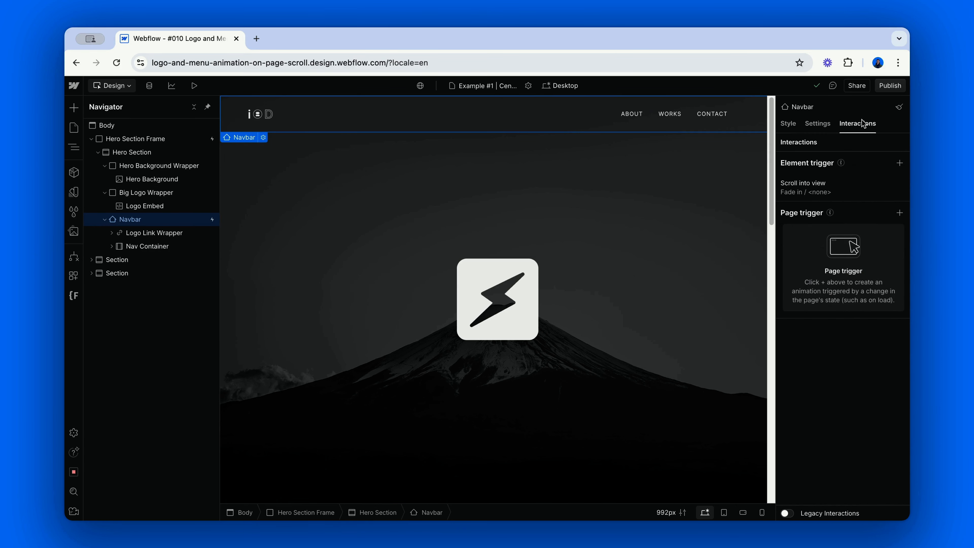
pyautogui.click(844, 185)
pyautogui.scroll(-1, 843, 186)
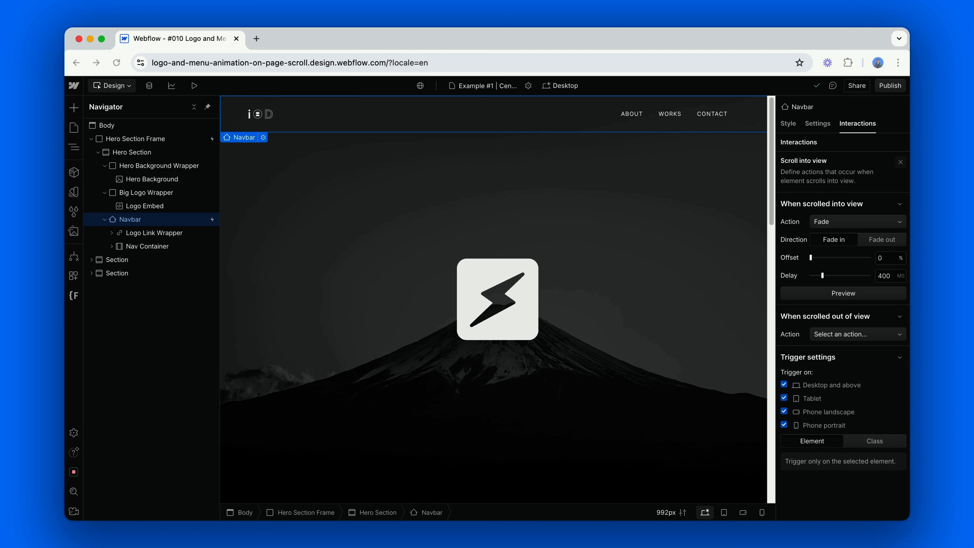
pyautogui.click(559, 147)
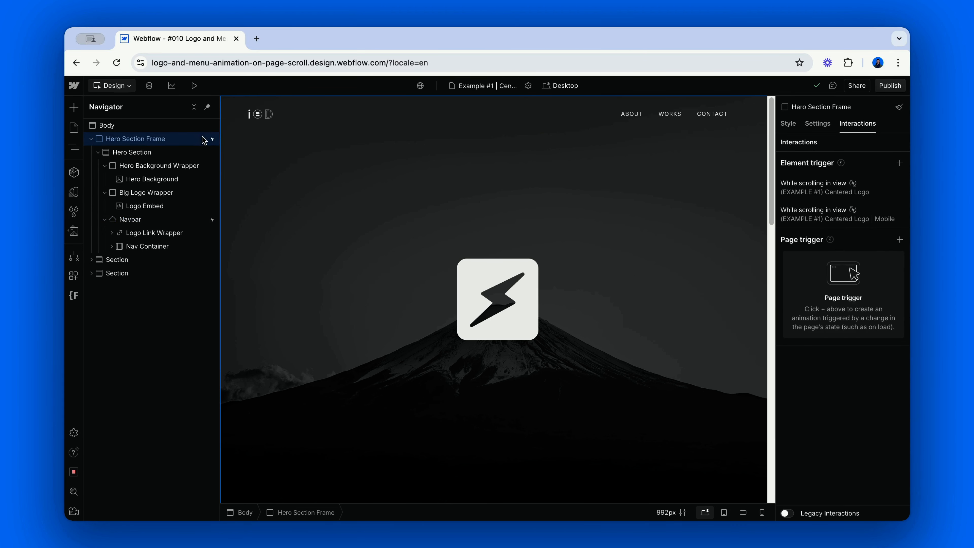
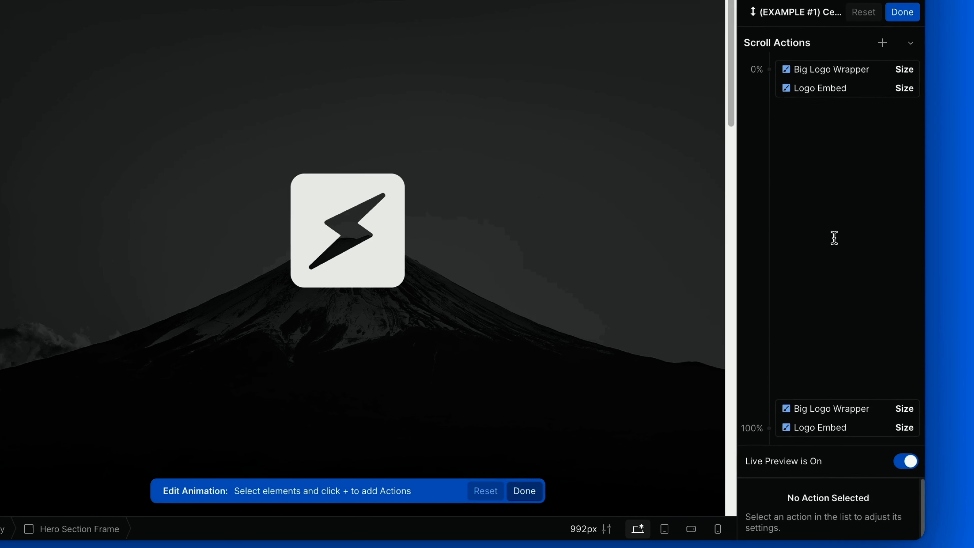
# Review the size actions of the Big Logo Wrapper and Logo Embed at the 0% and 100% keyframes of the Centered Logo animation.
pyautogui.click(840, 75)
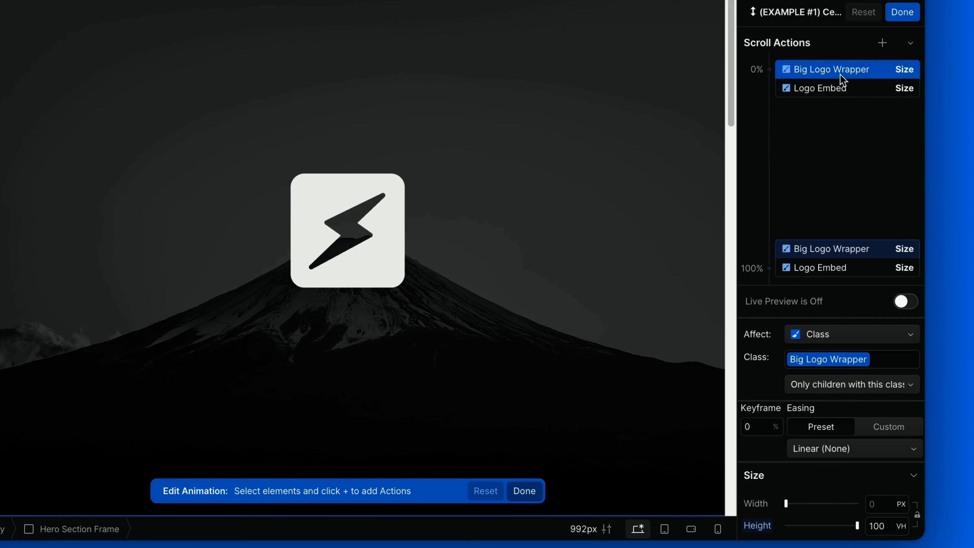
pyautogui.click(846, 90)
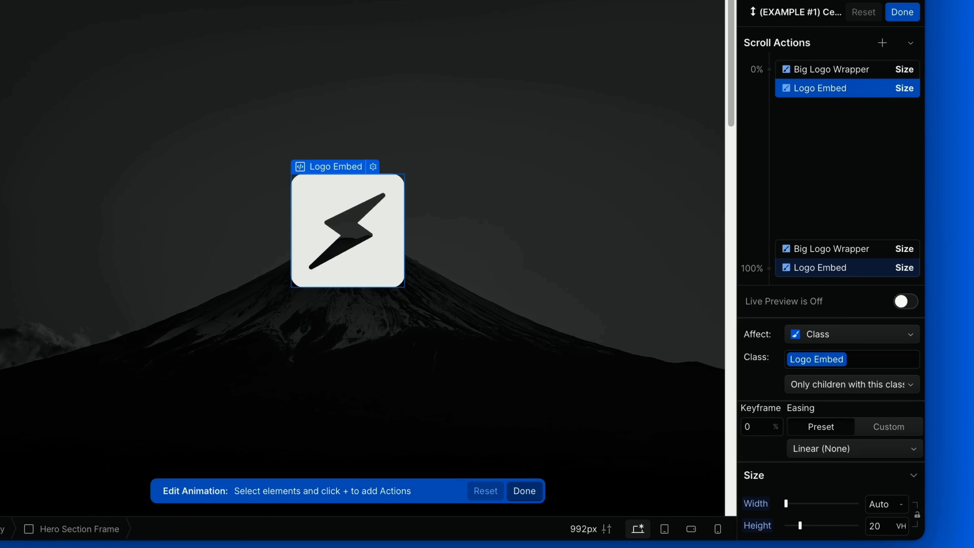
pyautogui.click(848, 71)
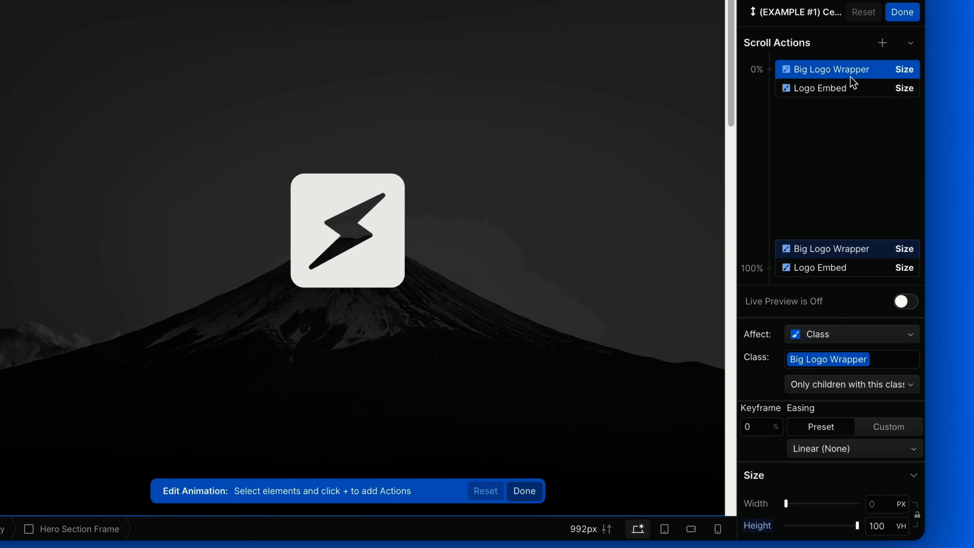
pyautogui.click(855, 90)
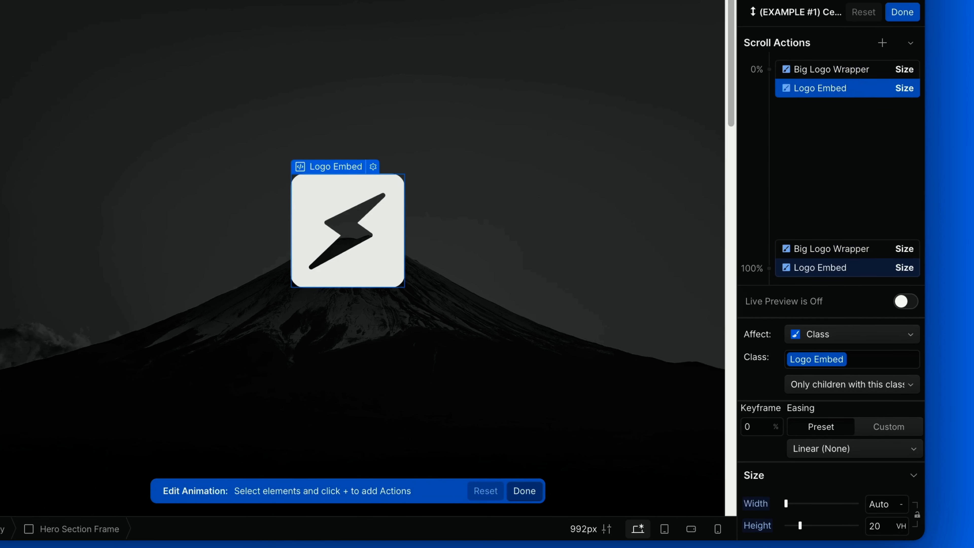
pyautogui.click(838, 268)
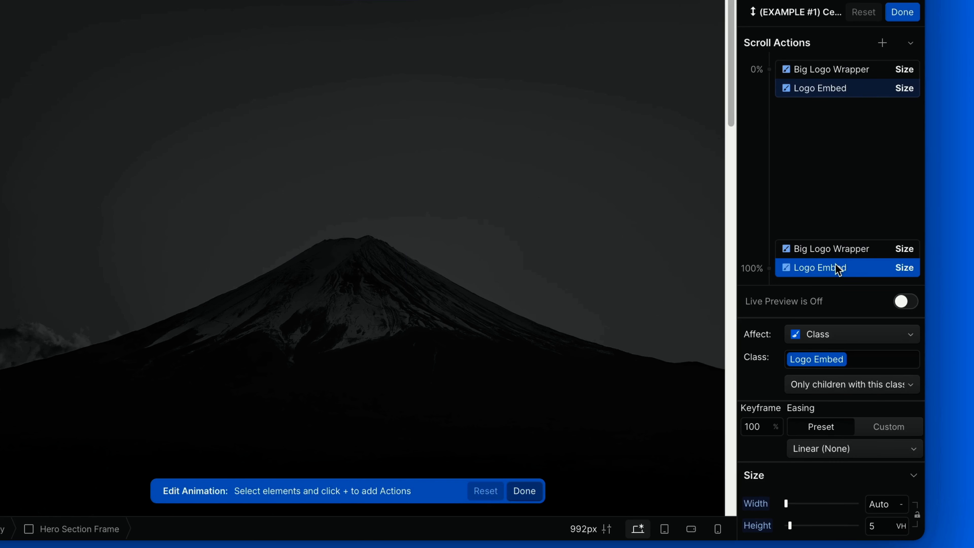
pyautogui.click(848, 248)
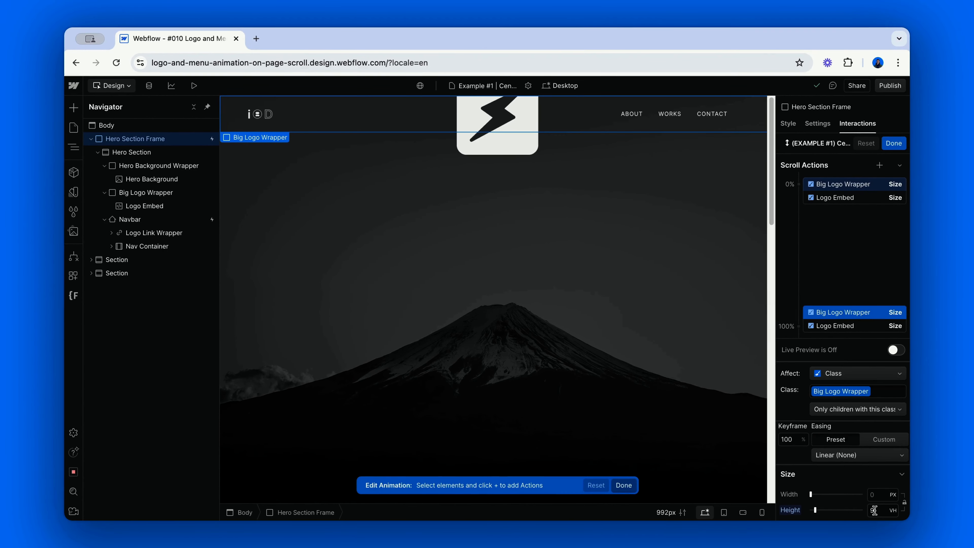
# Try a height of 19 VH for the Big Logo Wrapper at the 100% keyframe and check the Logo Embed's end position.
pyautogui.click(874, 509)
pyautogui.write('1')
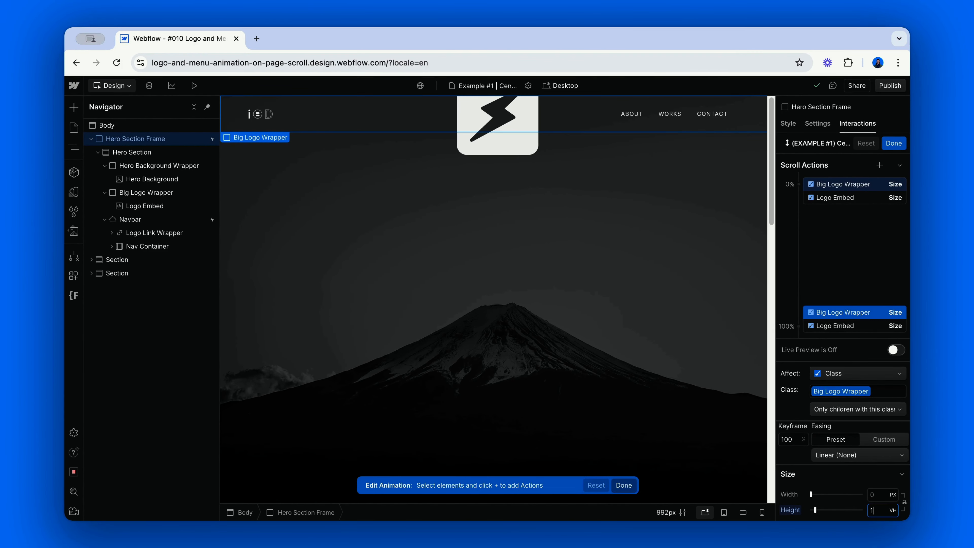
pyautogui.write('9')
pyautogui.press('Return')
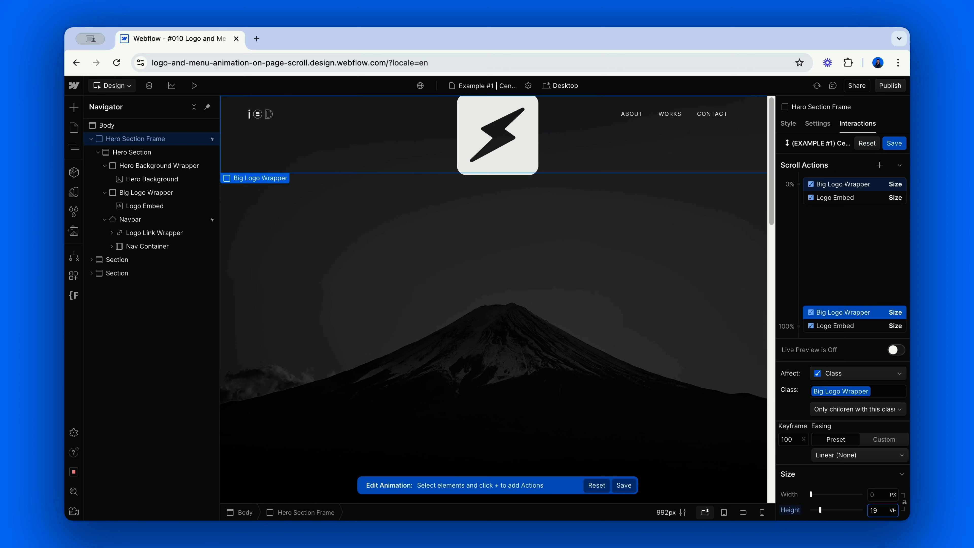
pyautogui.click(863, 327)
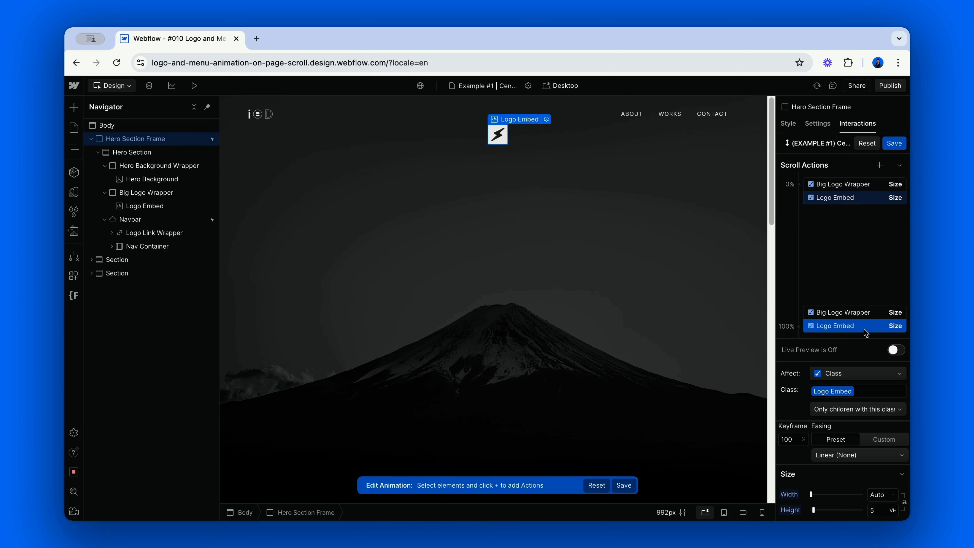
pyautogui.click(901, 146)
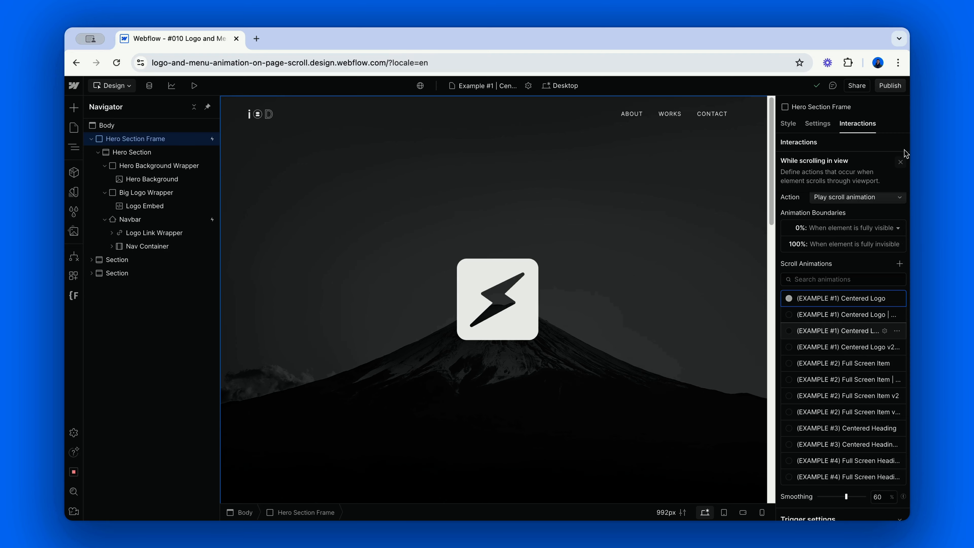
# Review the start and end size keyframes of the Big Logo Wrapper and Logo Embed in the second Example #1 Centered Logo scroll animation.
pyautogui.click(900, 162)
pyautogui.click(874, 221)
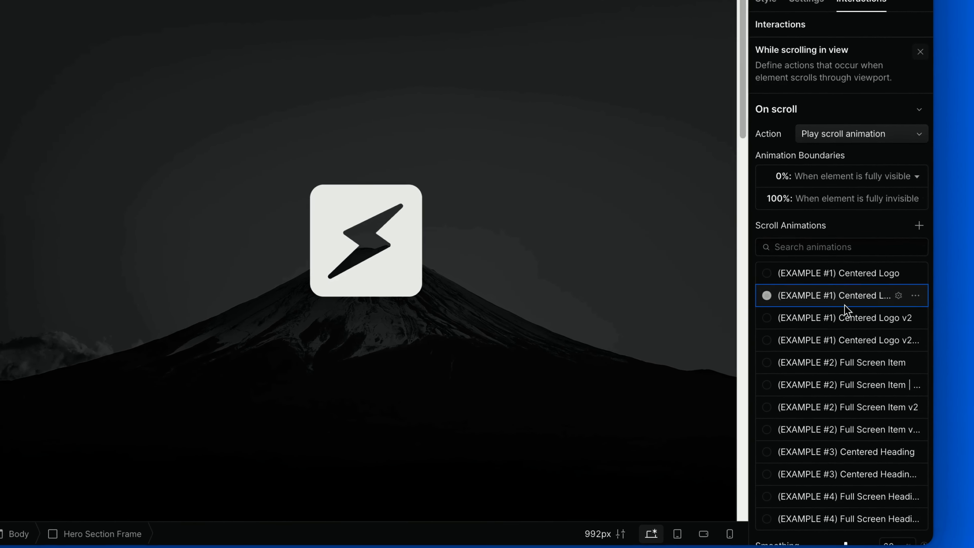
pyautogui.click(848, 343)
pyautogui.scroll(-3, 851, 297)
pyautogui.click(859, 74)
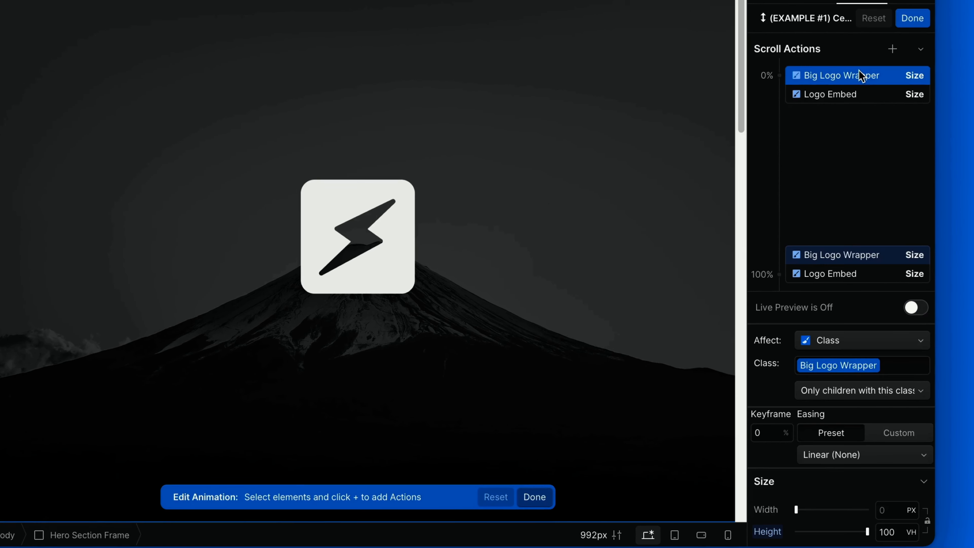
pyautogui.click(847, 258)
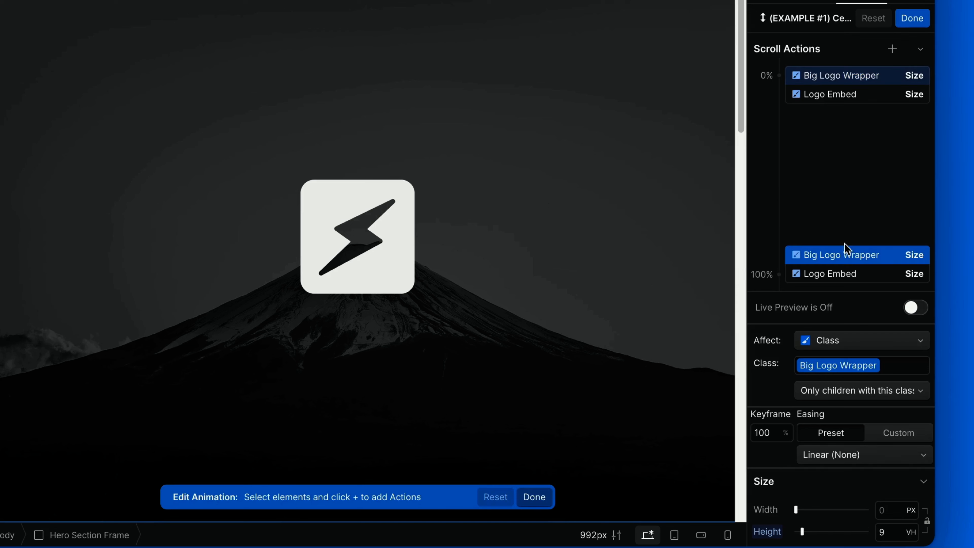
pyautogui.click(849, 99)
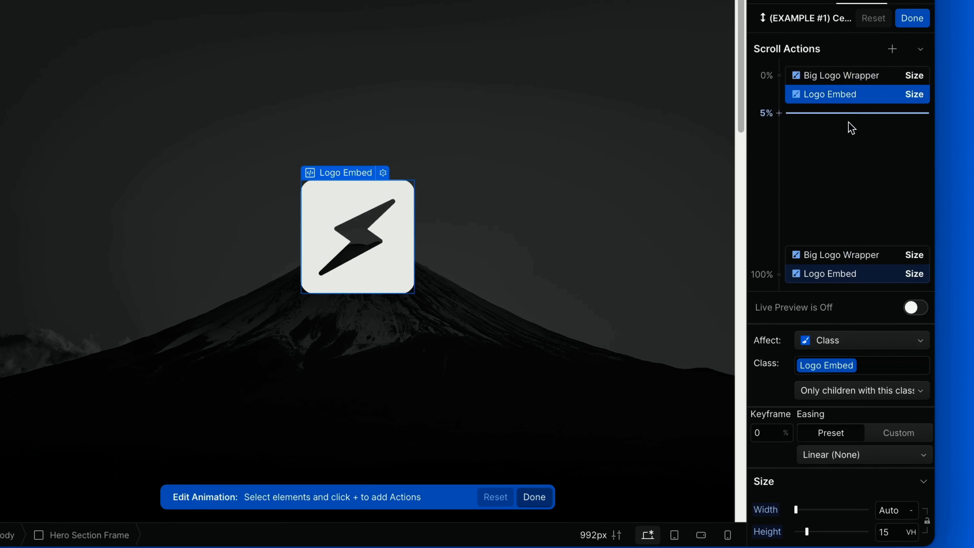
pyautogui.click(852, 275)
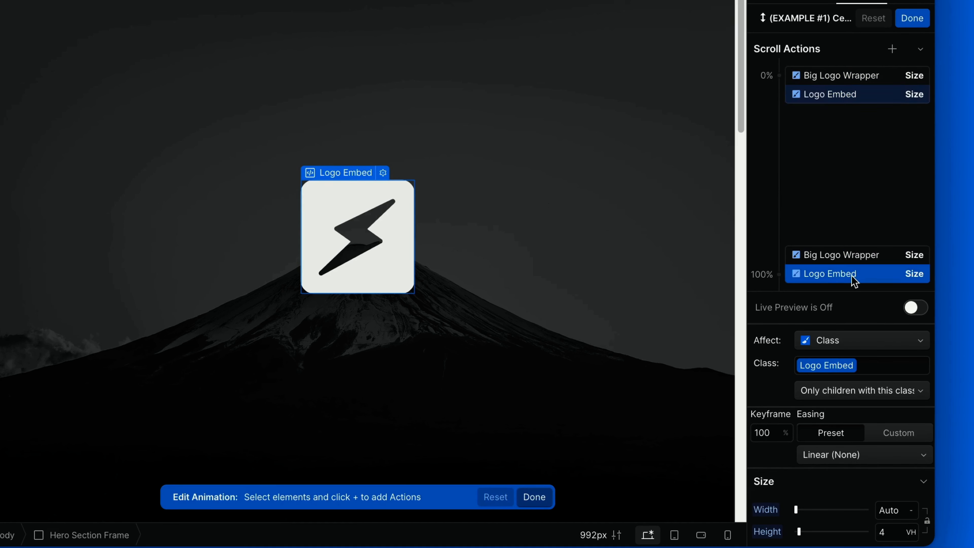
pyautogui.click(912, 18)
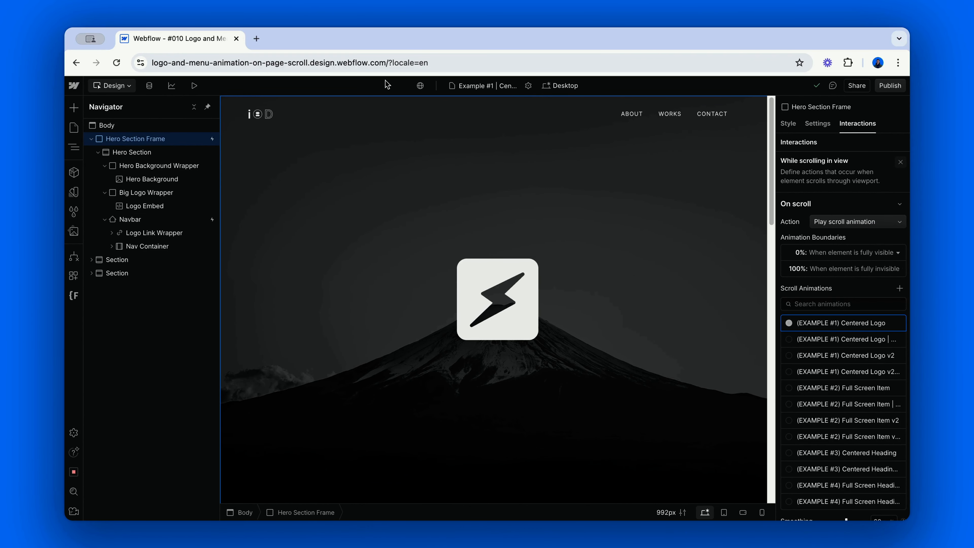
# Preview the page and play the centered logo's scroll animation until the logo reaches the navbar.
pyautogui.click(194, 85)
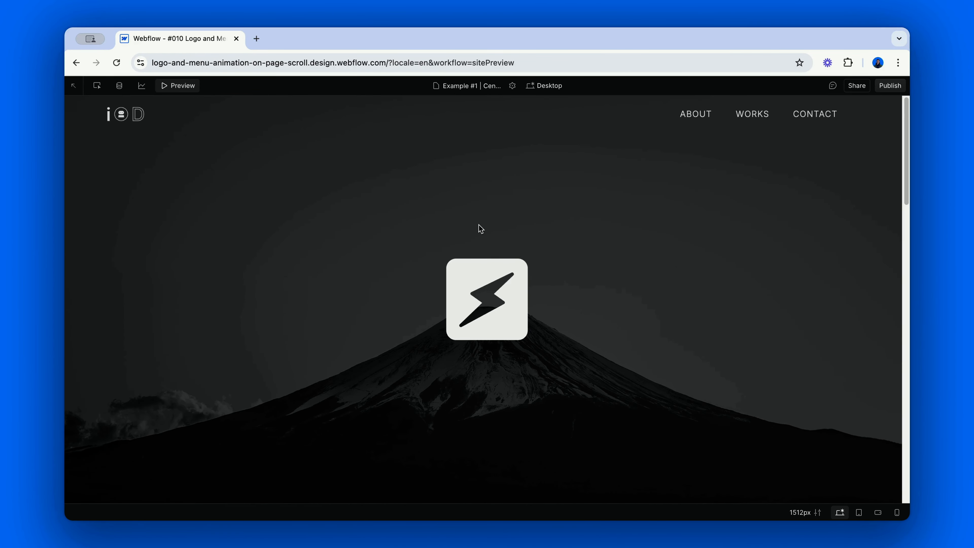
pyautogui.scroll(-10, 481, 228)
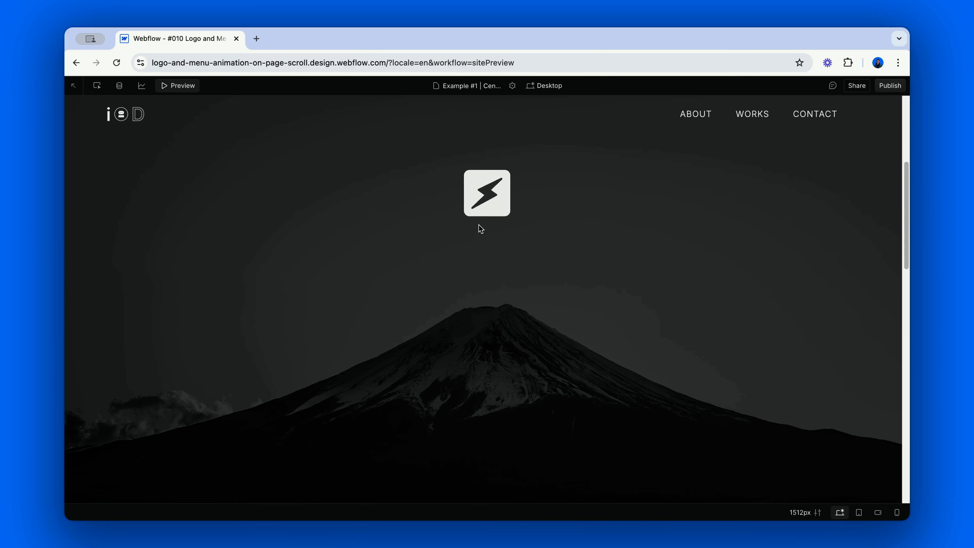
pyautogui.scroll(-5, 481, 228)
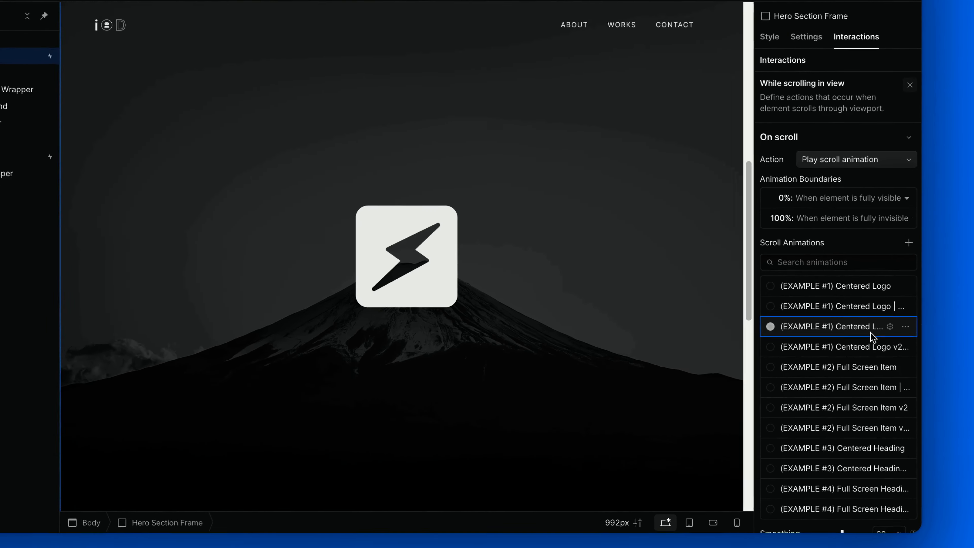
# Review the Navbar size keyframes and the Big Logo Wrapper's invert filter at 85% and 100% in the Centered Logo v2 animation.
pyautogui.click(870, 332)
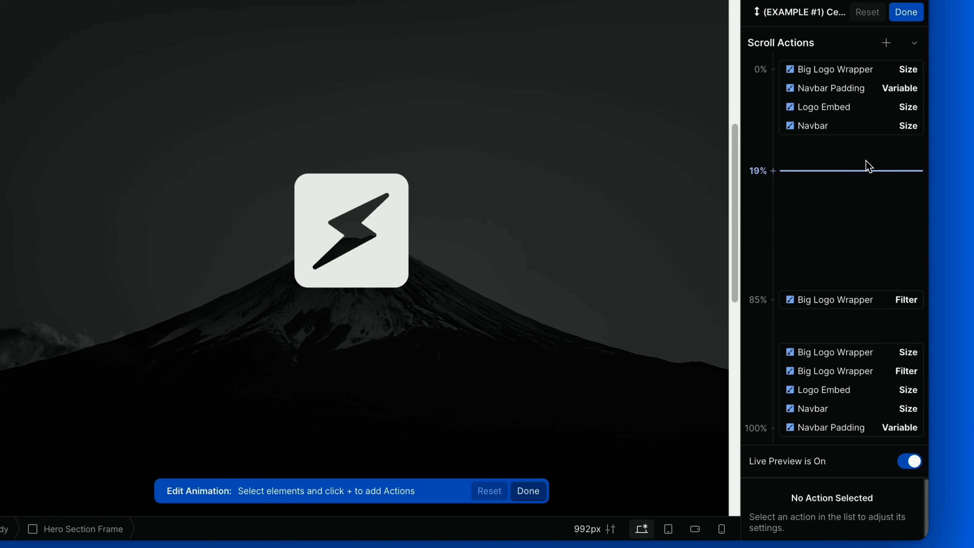
pyautogui.click(867, 132)
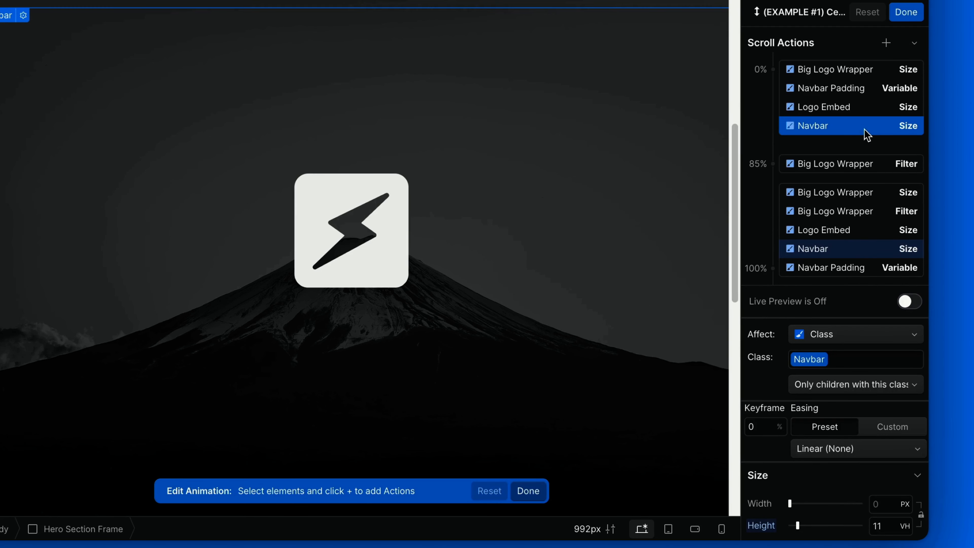
pyautogui.click(848, 250)
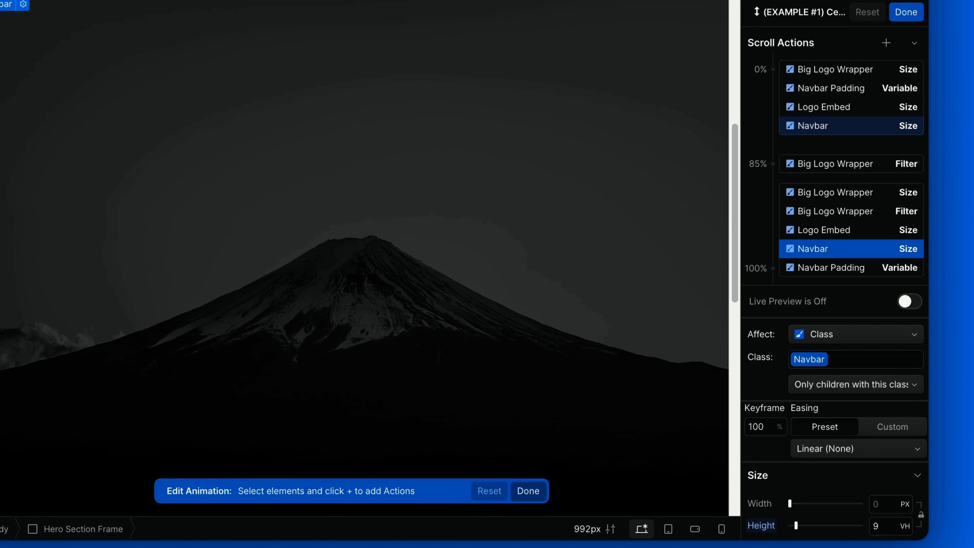
pyautogui.click(854, 165)
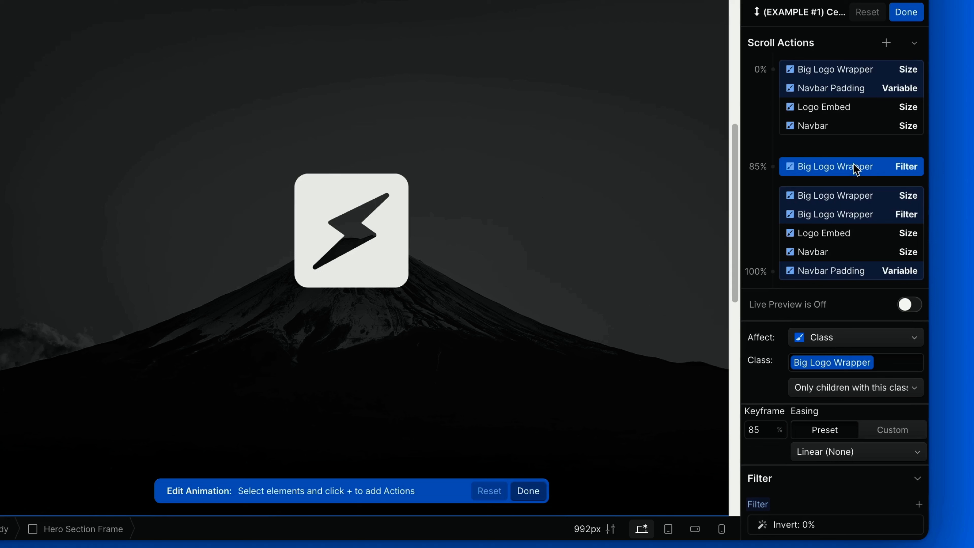
pyautogui.click(860, 213)
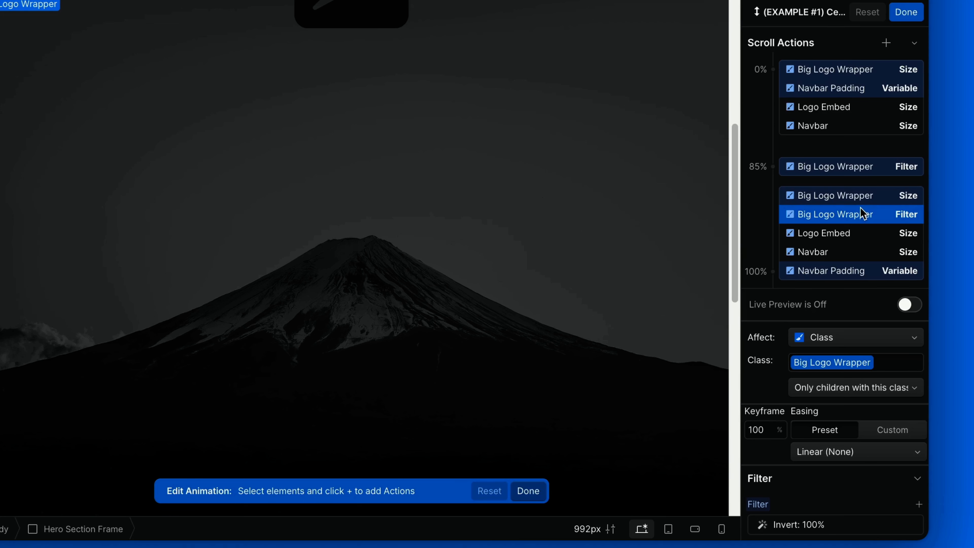
# Examine the Navbar Padding variable action at 0% and the available scroll action types, then leave the animation editor.
pyautogui.click(844, 95)
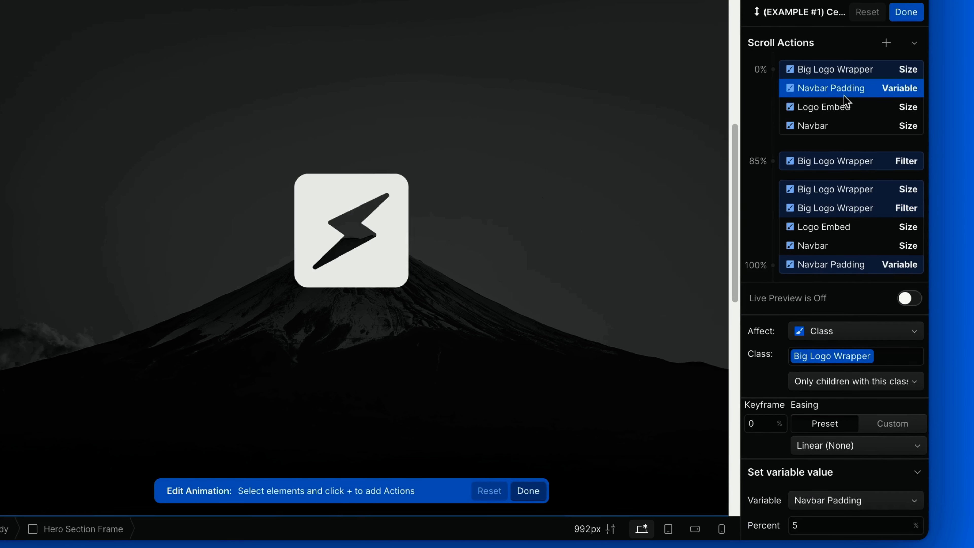
pyautogui.click(881, 47)
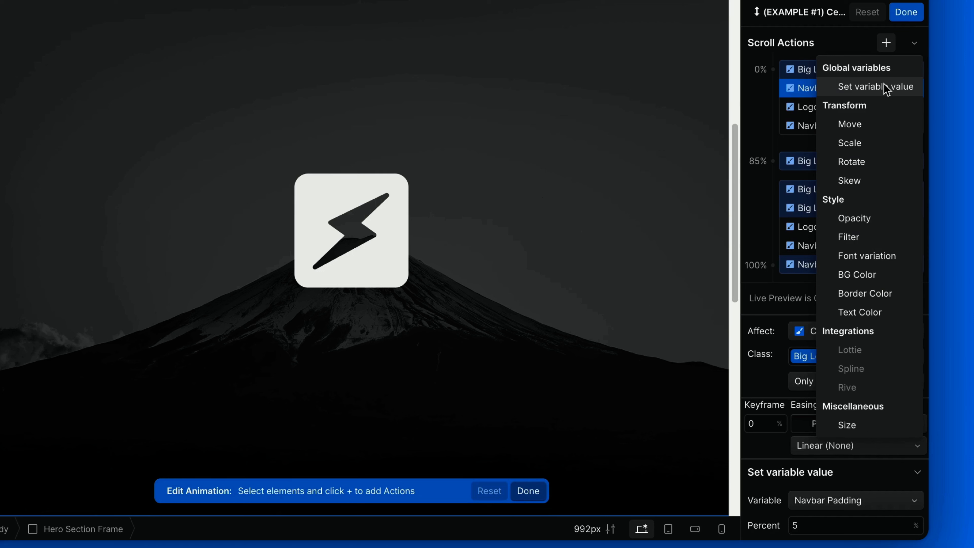
pyautogui.click(859, 35)
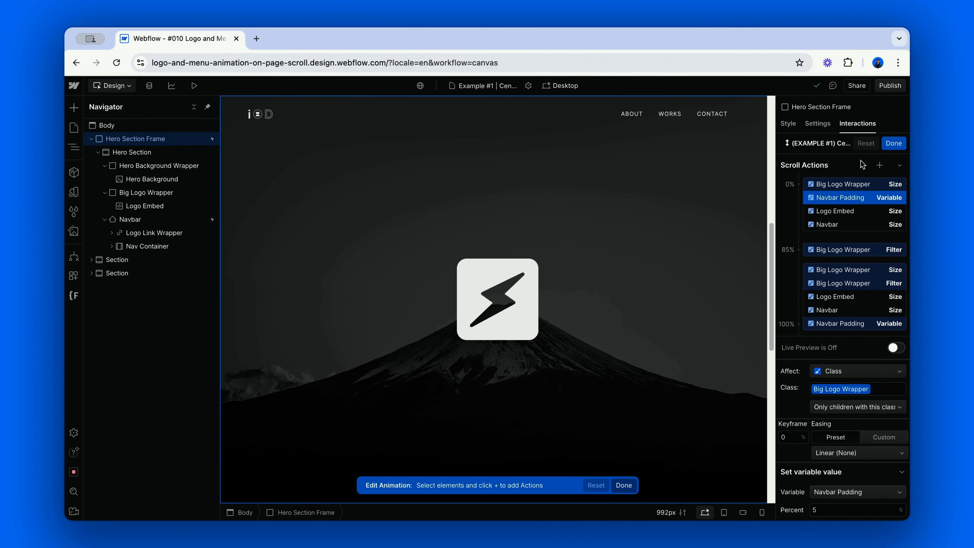
pyautogui.click(886, 147)
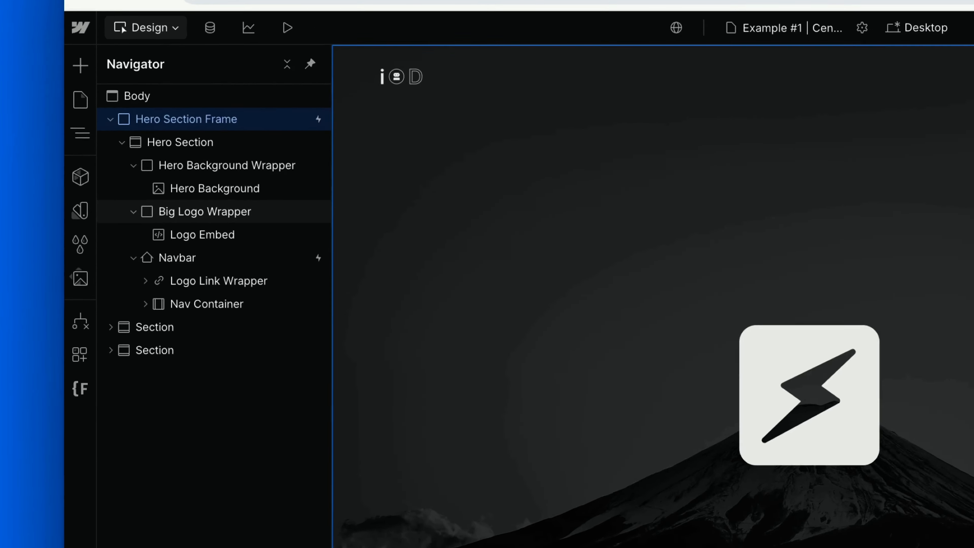
# Delete the Navbar Padding variable from the default variable collection.
pyautogui.click(82, 222)
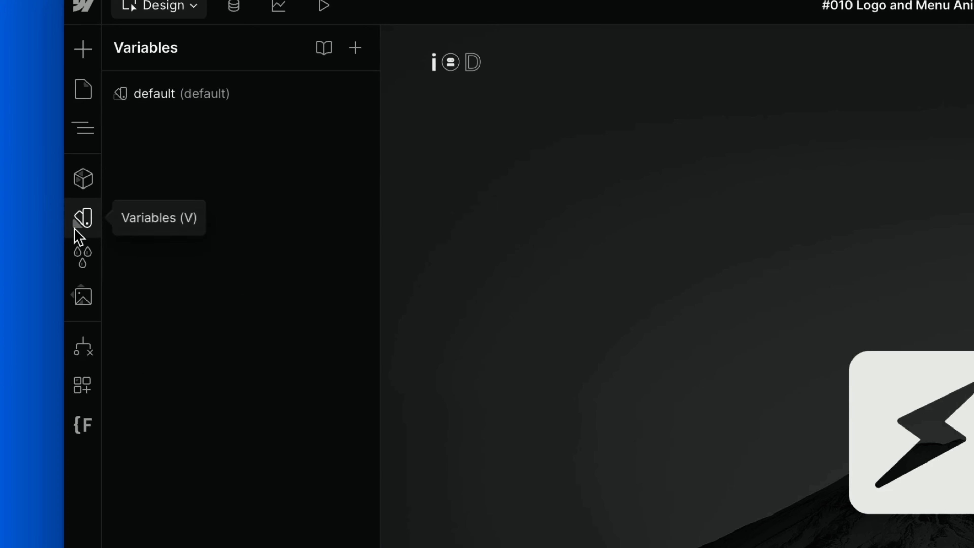
pyautogui.click(223, 104)
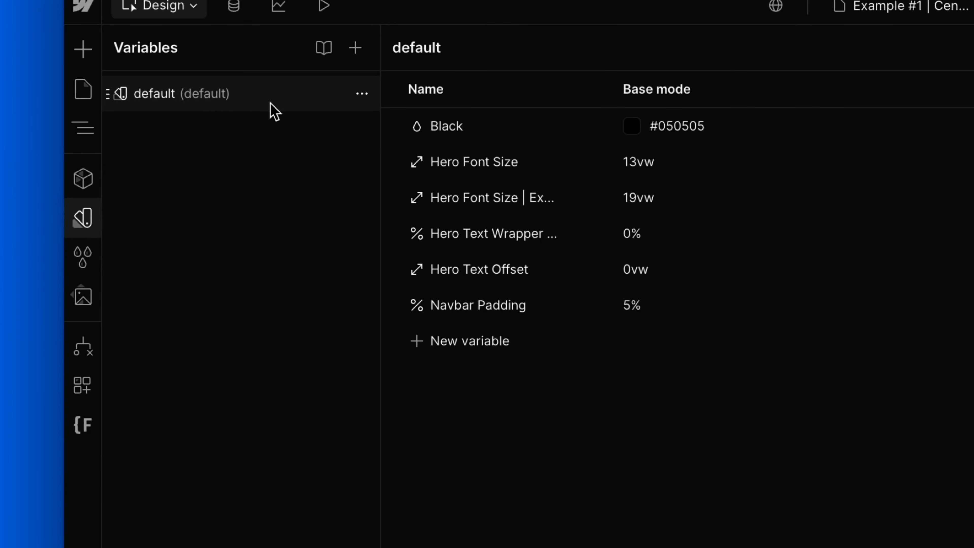
pyautogui.click(583, 306)
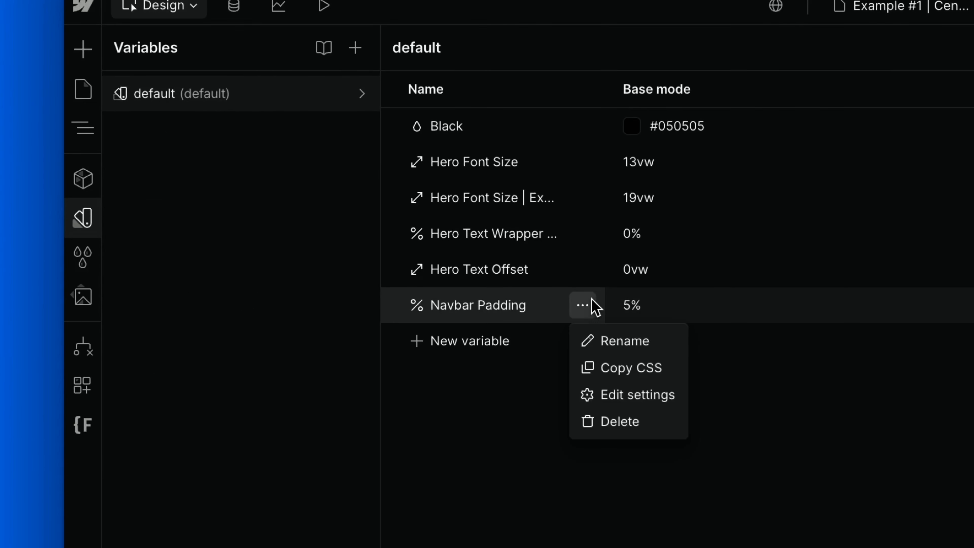
pyautogui.click(644, 420)
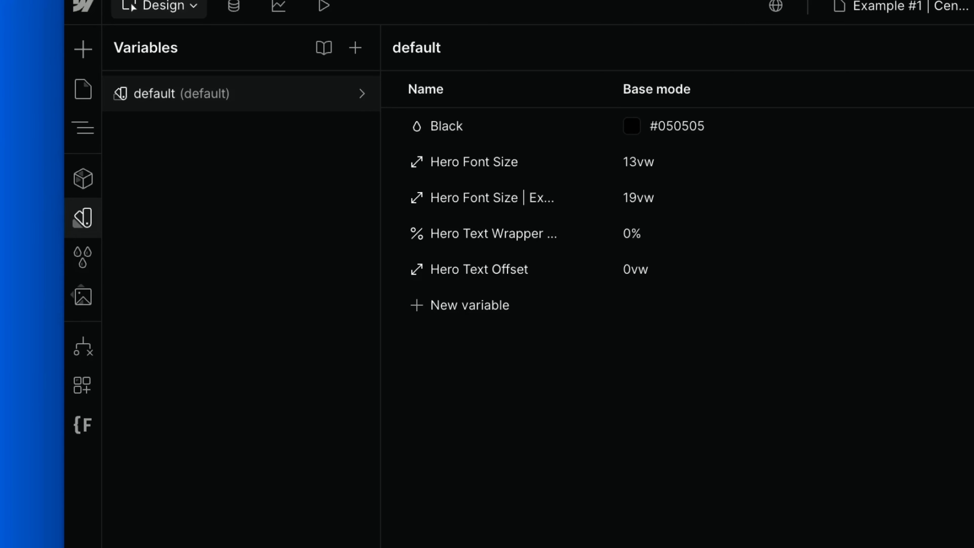
# Create a percentage variable named Navbar Padding with a base value of 5% in the default collection.
pyautogui.click(841, 134)
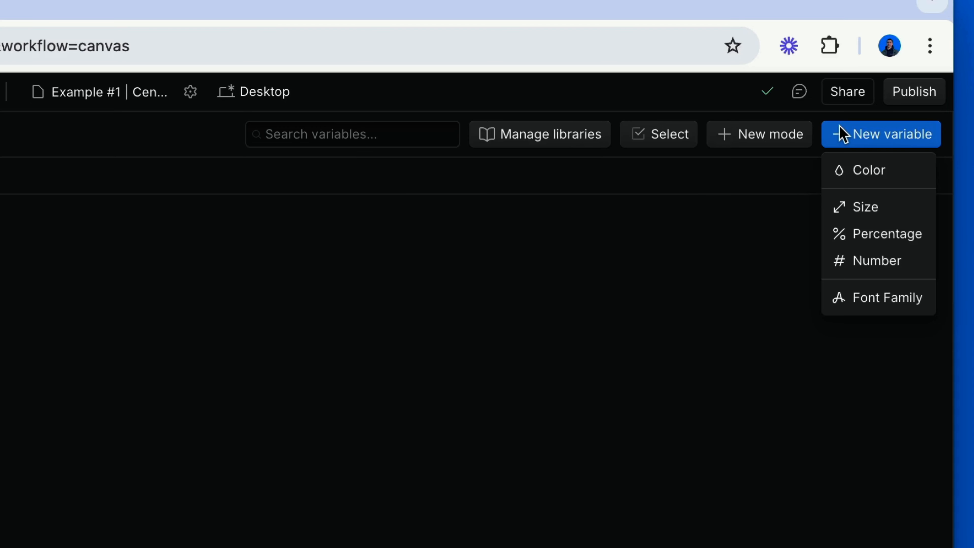
pyautogui.click(864, 233)
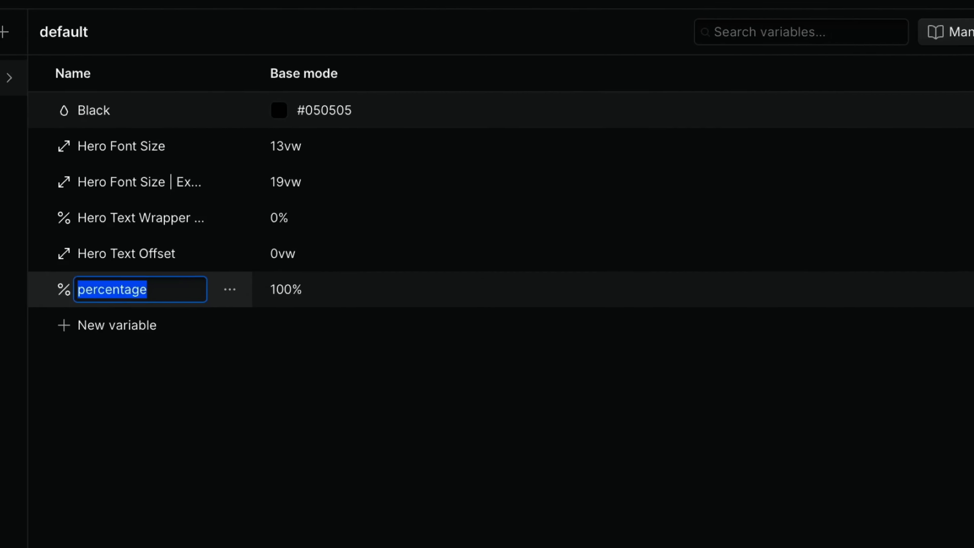
pyautogui.write('N')
pyautogui.write('avbar P')
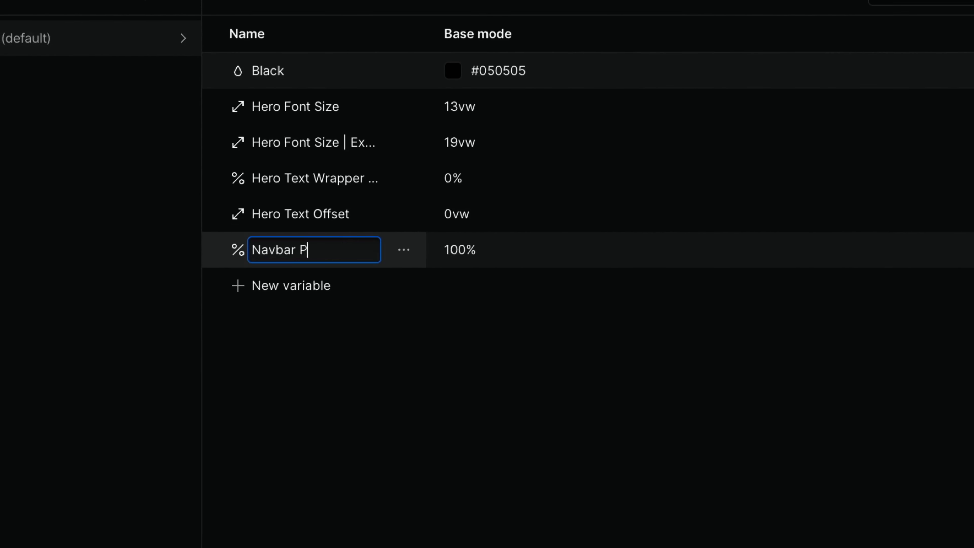
pyautogui.write('adding')
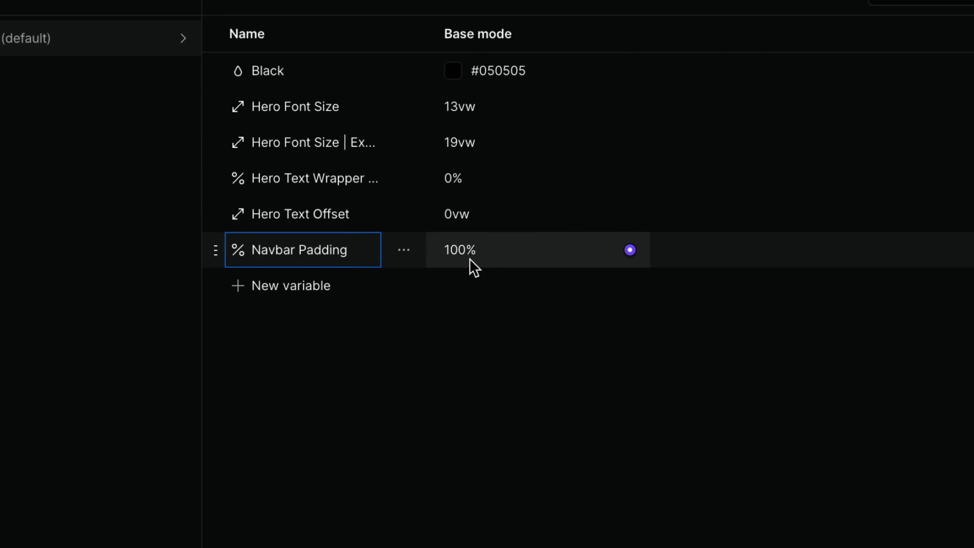
pyautogui.click(470, 256)
pyautogui.write('5')
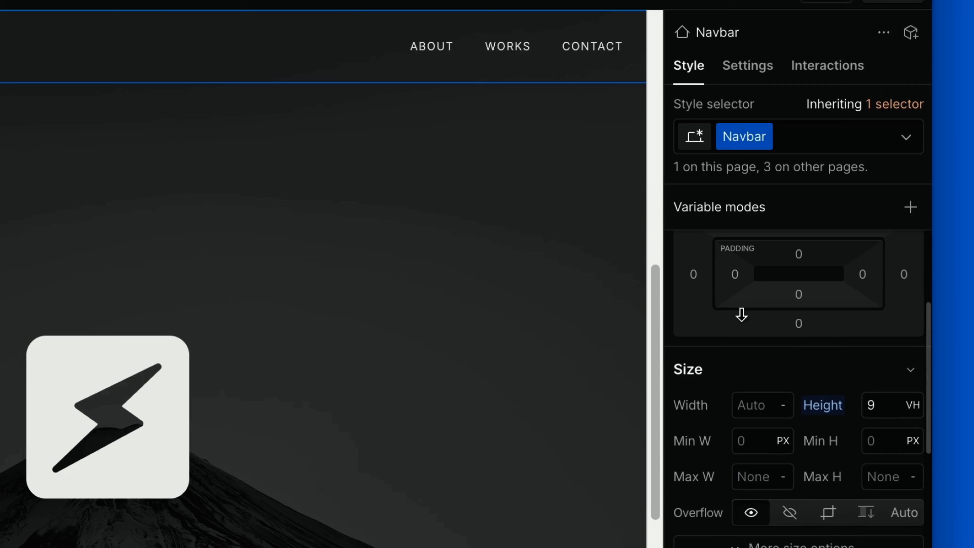
# Bind the Navbar's left and right padding to the Navbar Padding variable.
pyautogui.click(811, 228)
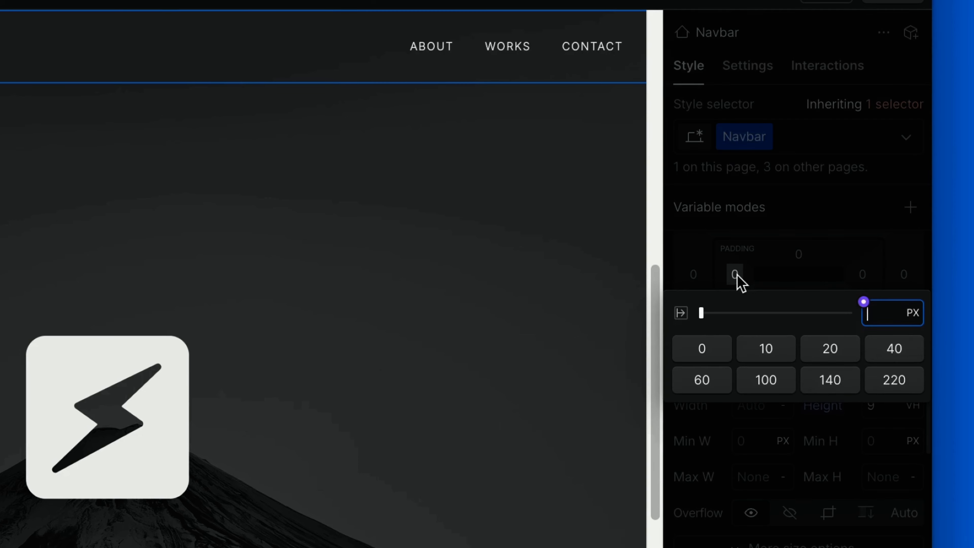
pyautogui.click(866, 300)
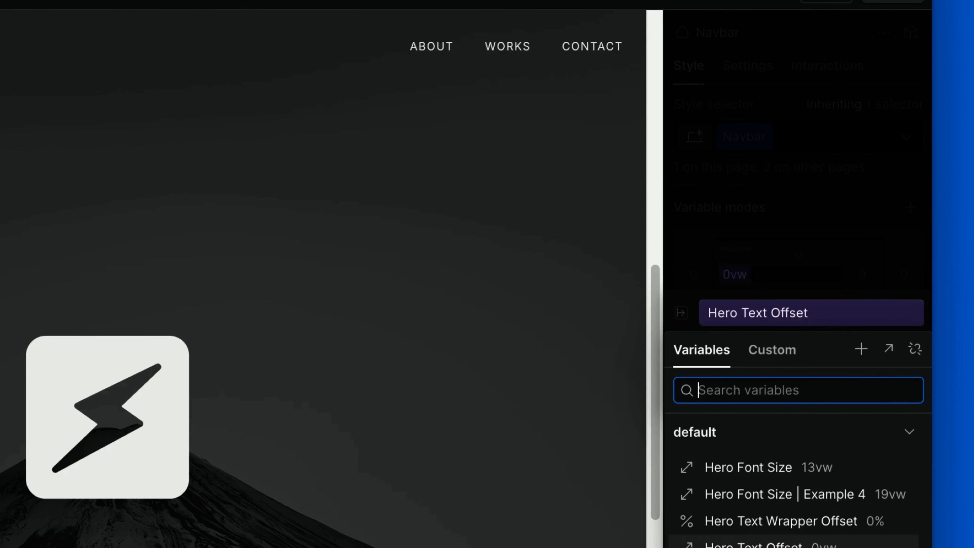
pyautogui.click(782, 547)
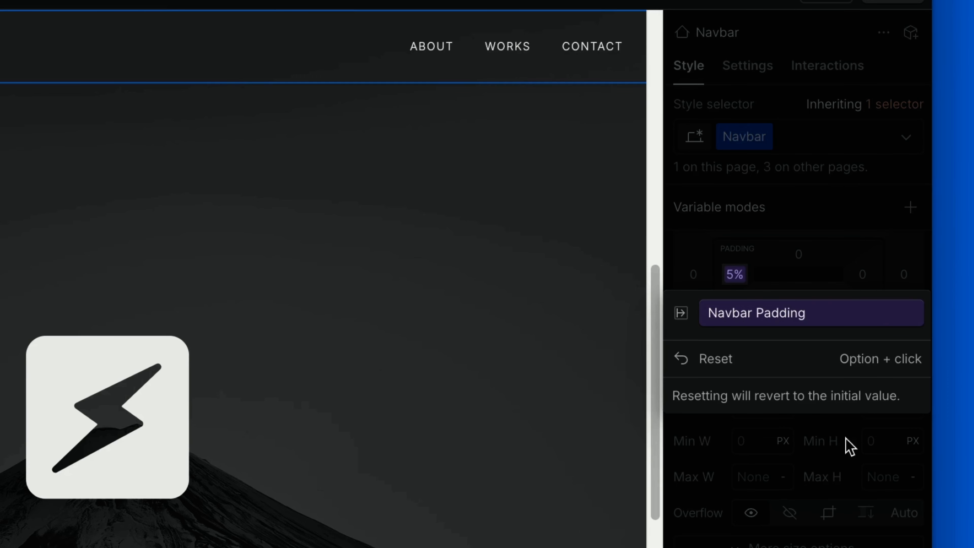
pyautogui.click(866, 277)
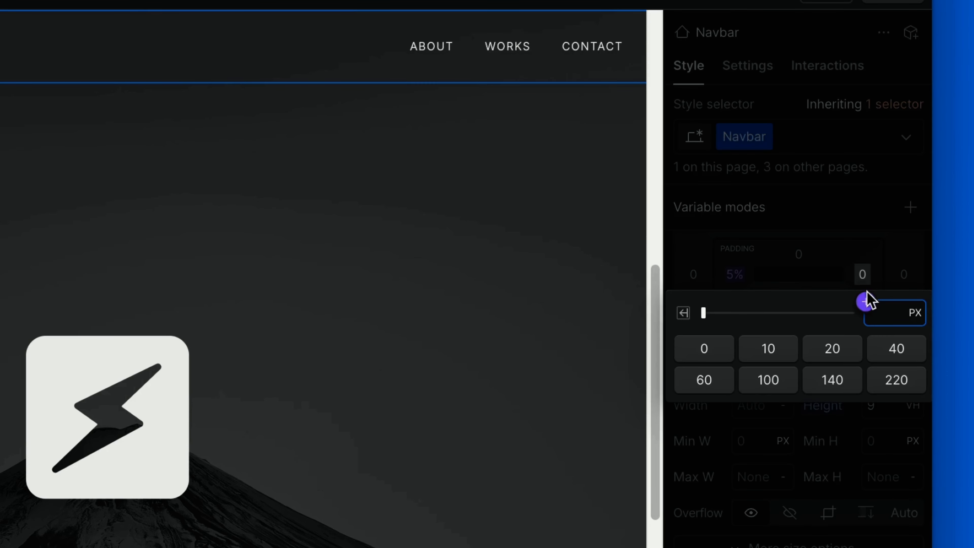
pyautogui.click(866, 302)
pyautogui.click(782, 544)
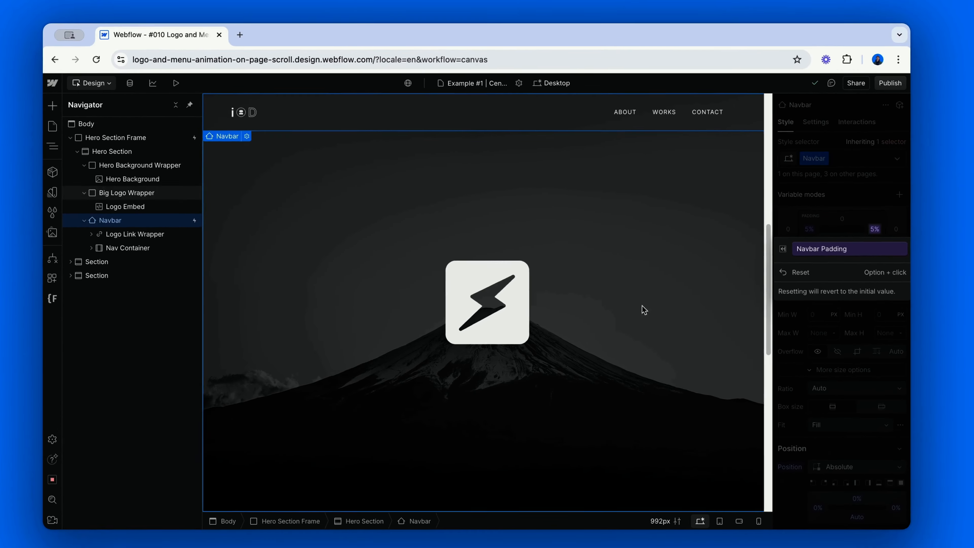
# In the Hero Section Frame's Centered Logo v2 scroll animation, add a Set variable value action for Navbar Padding at 0%.
pyautogui.click(210, 139)
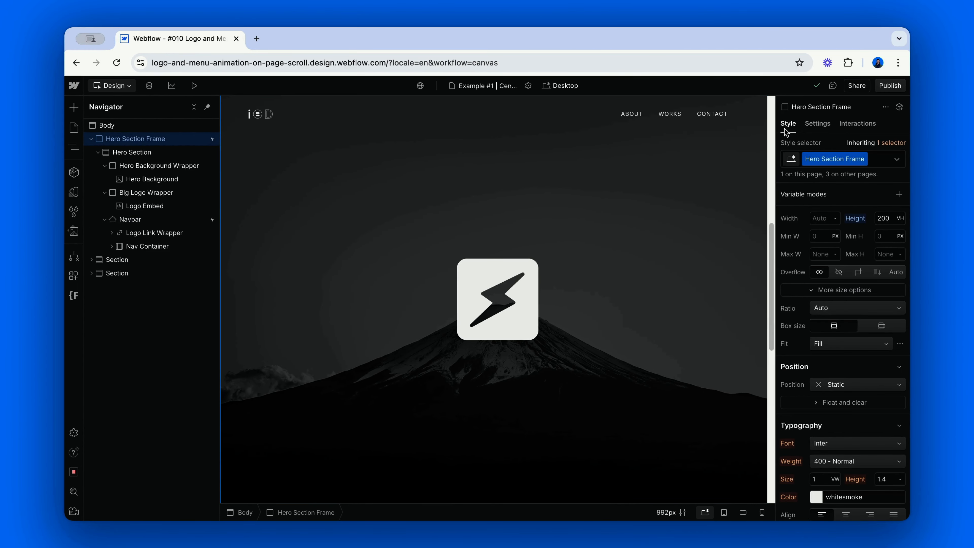
pyautogui.click(859, 126)
pyautogui.click(843, 192)
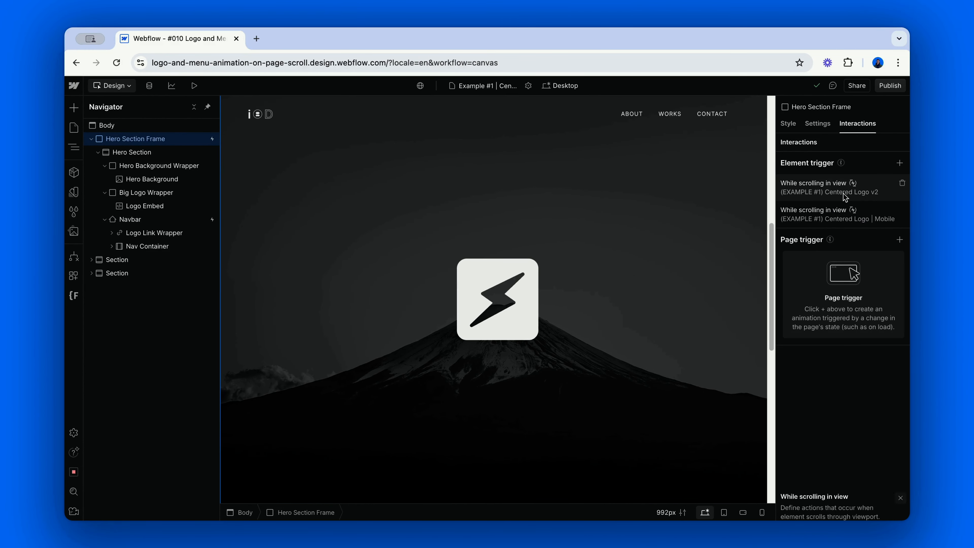
pyautogui.click(828, 375)
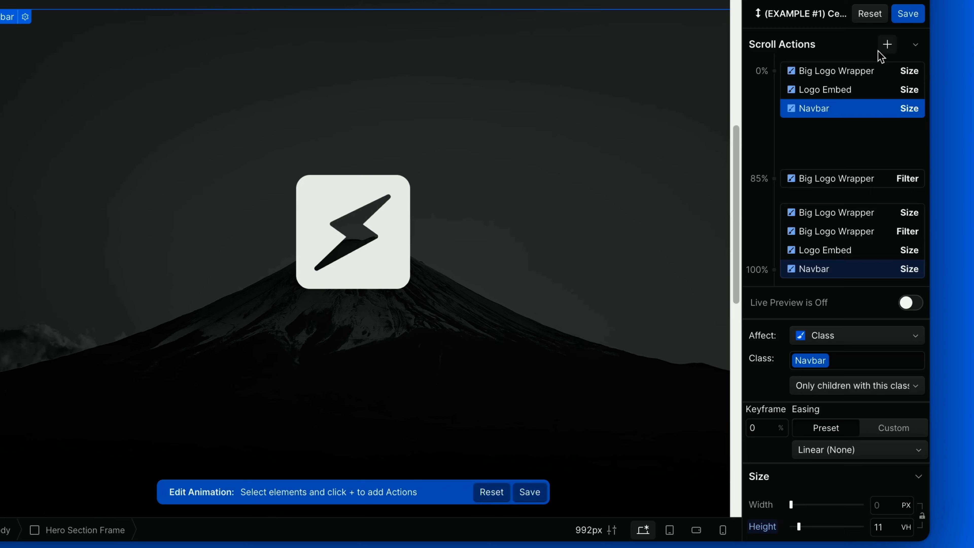
pyautogui.click(882, 52)
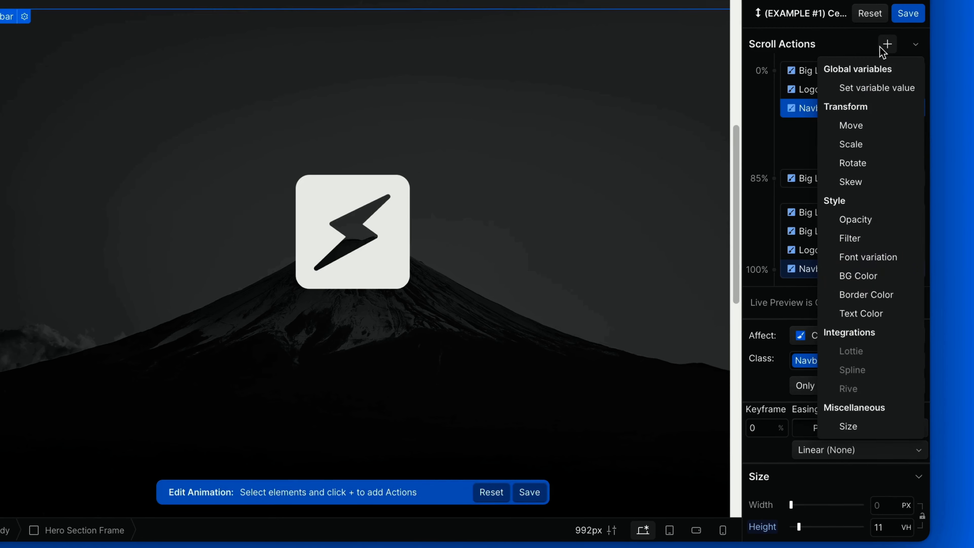
pyautogui.click(878, 88)
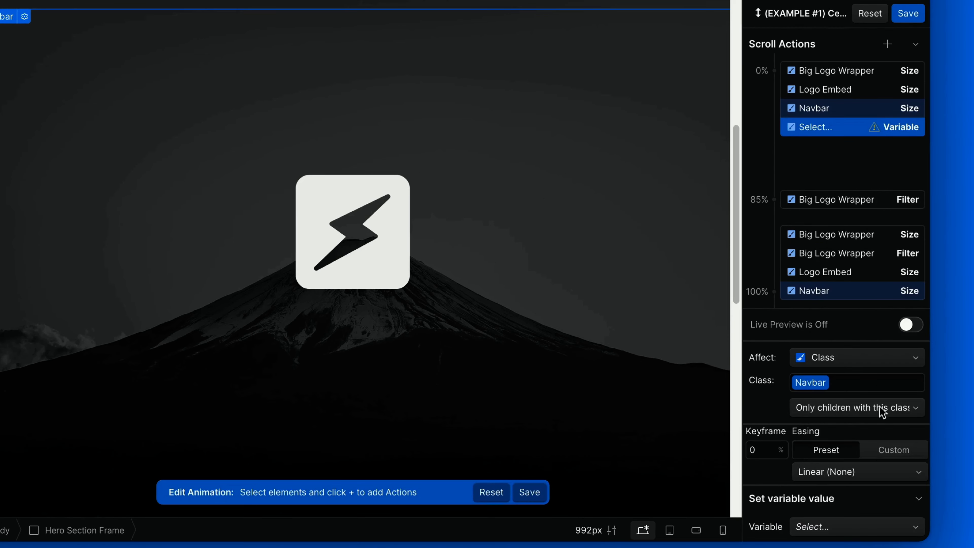
pyautogui.click(832, 526)
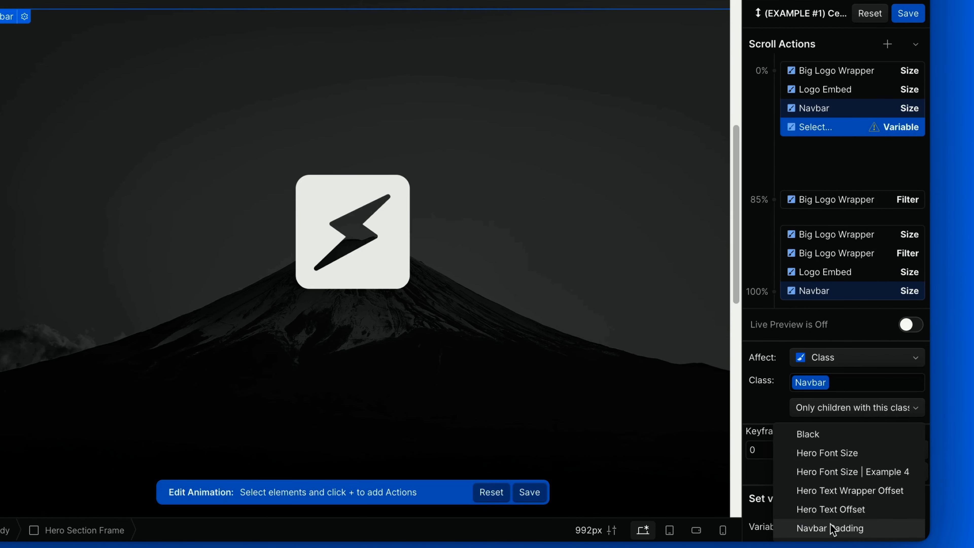
pyautogui.click(830, 524)
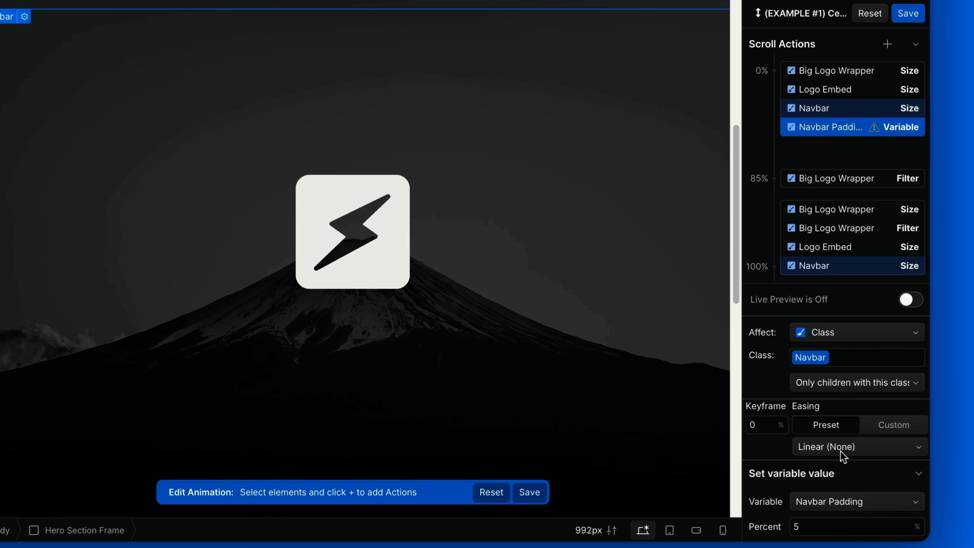
# Duplicate the Navbar Padding variable action to the 100% keyframe and set its value to 10%.
pyautogui.rightClick(832, 126)
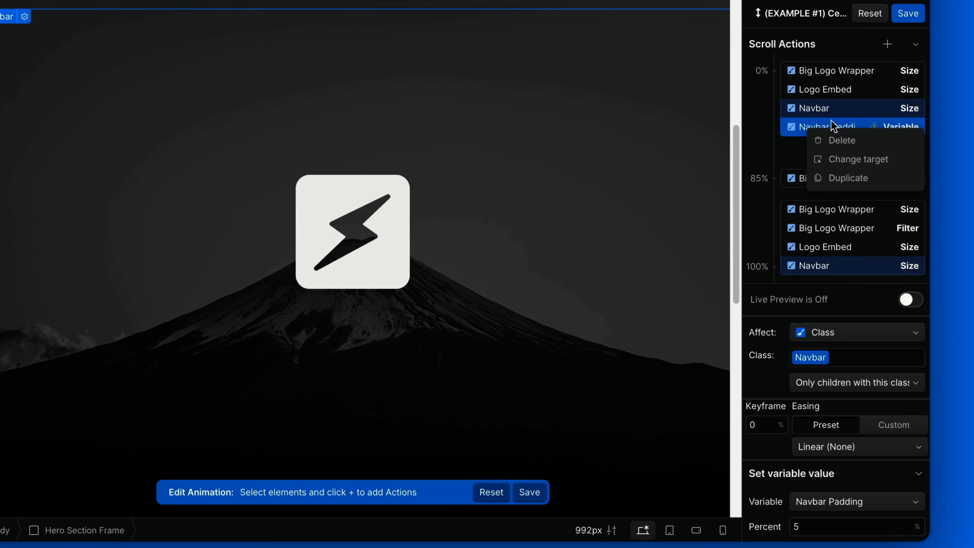
pyautogui.click(844, 174)
pyautogui.moveTo(844, 152); pyautogui.dragTo(867, 245)
pyautogui.click(798, 525)
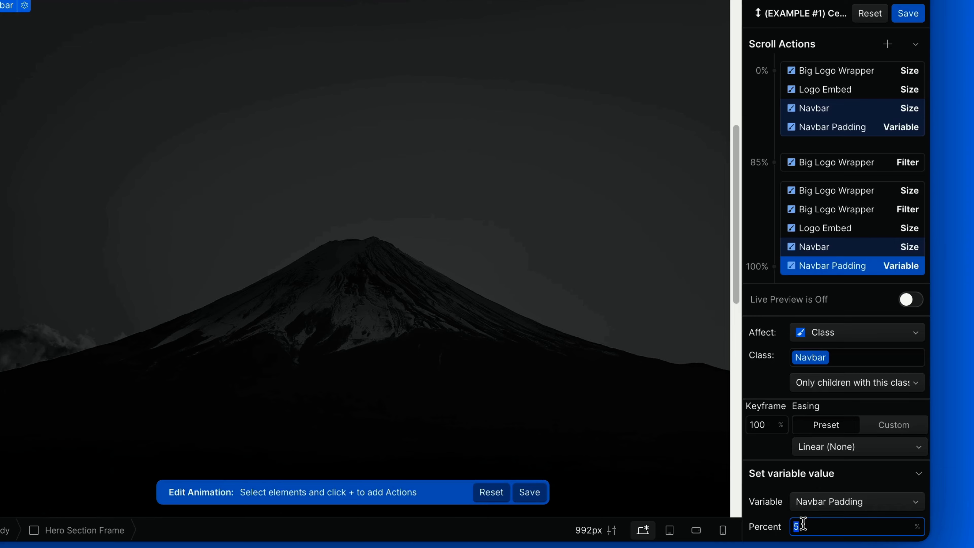
pyautogui.write('10')
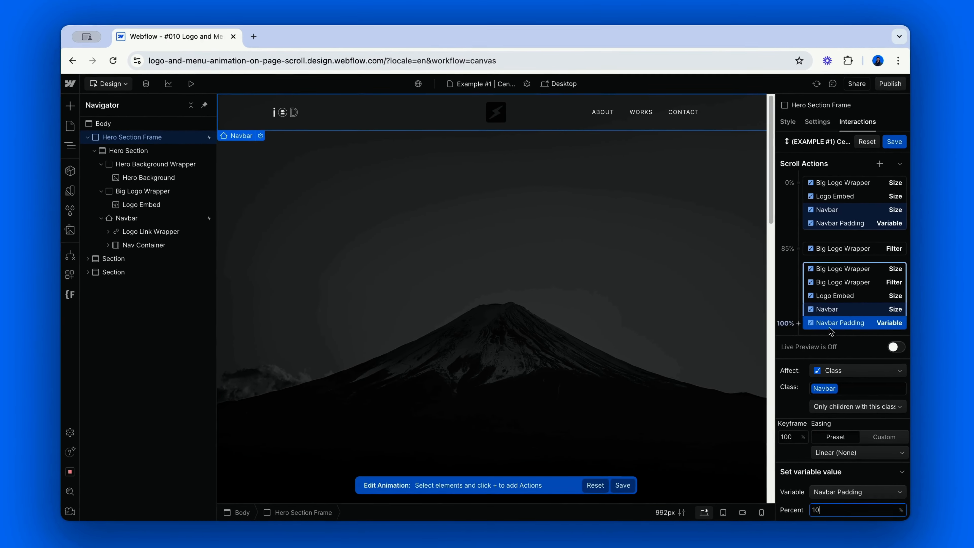
# Play the Centered Logo v2 animation in live preview by scrolling the page, and save the animation.
pyautogui.click(910, 299)
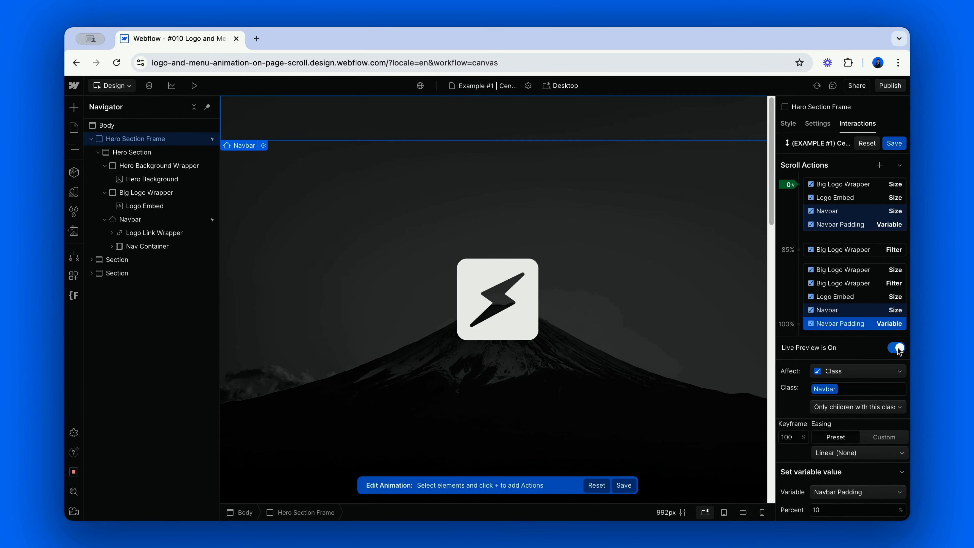
pyautogui.scroll(-3, 645, 317)
pyautogui.scroll(-8, 645, 317)
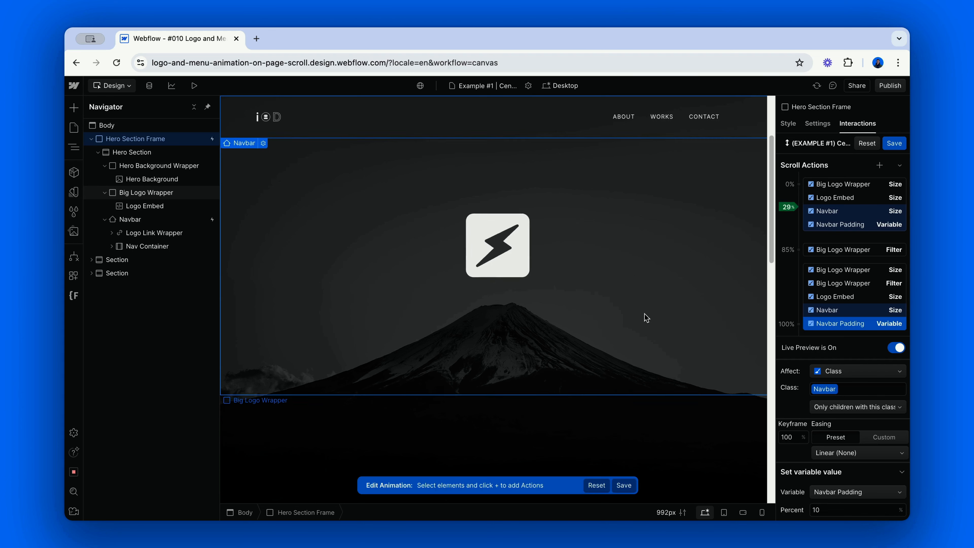
pyautogui.scroll(-5, 645, 317)
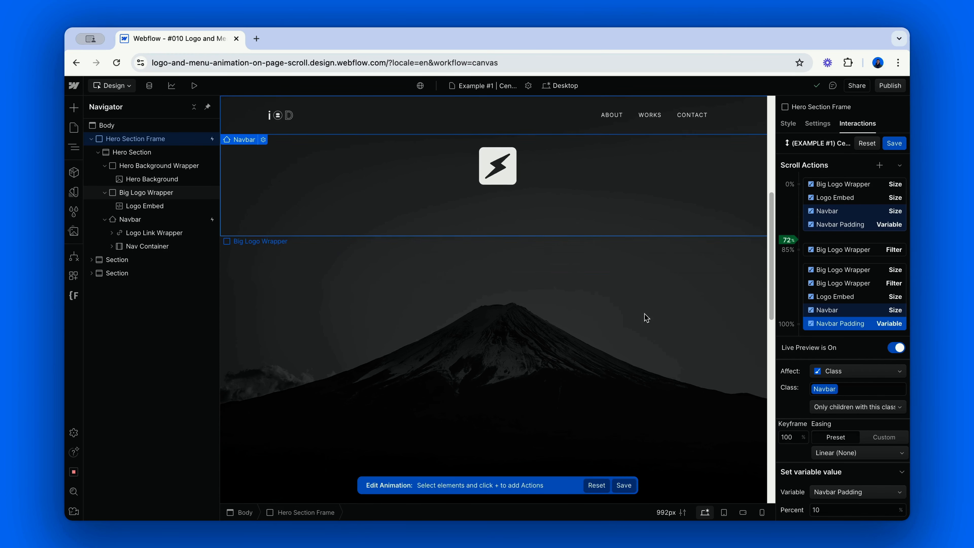
pyautogui.scroll(2, 645, 317)
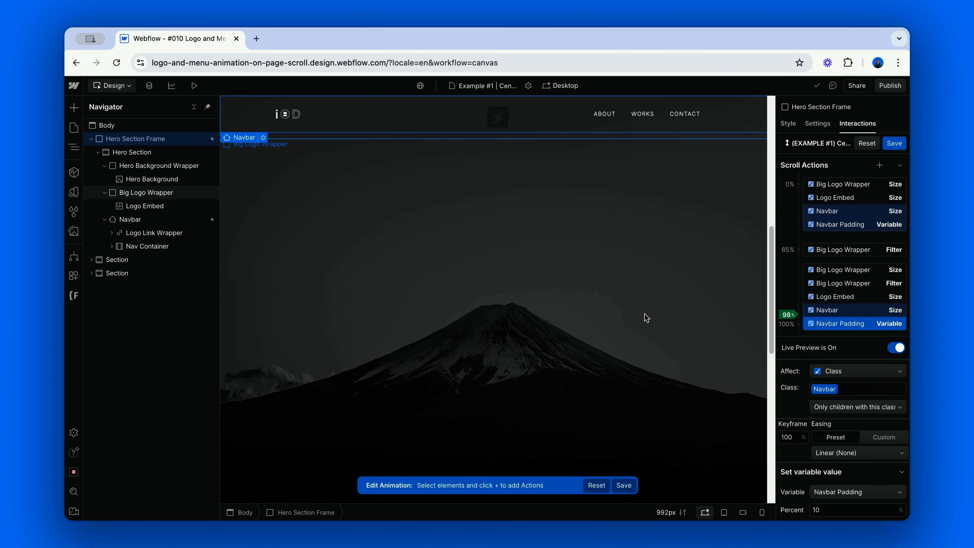
pyautogui.click(894, 143)
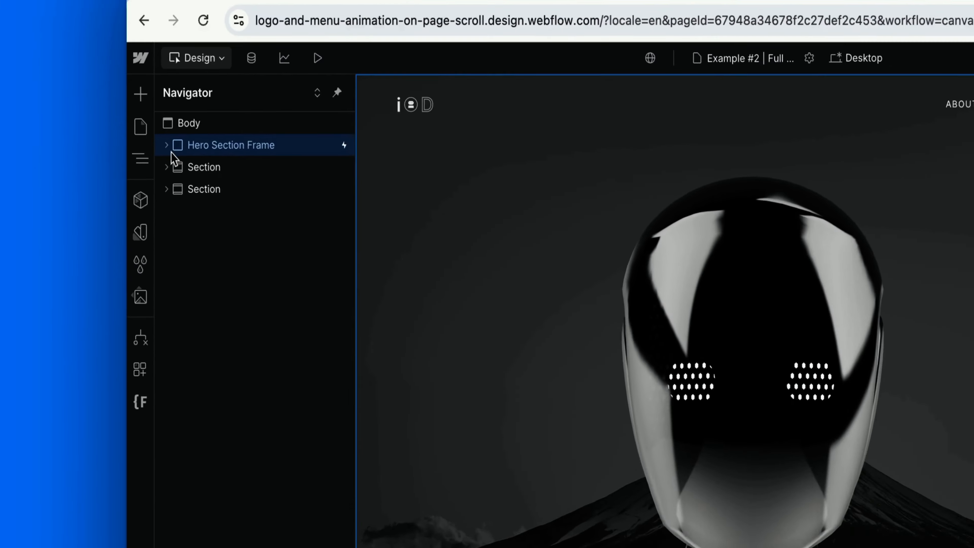
# On the Example #2 page, examine the size and ratio settings of the Spline element inside the Big Logo Wrapper.
pyautogui.click(129, 135)
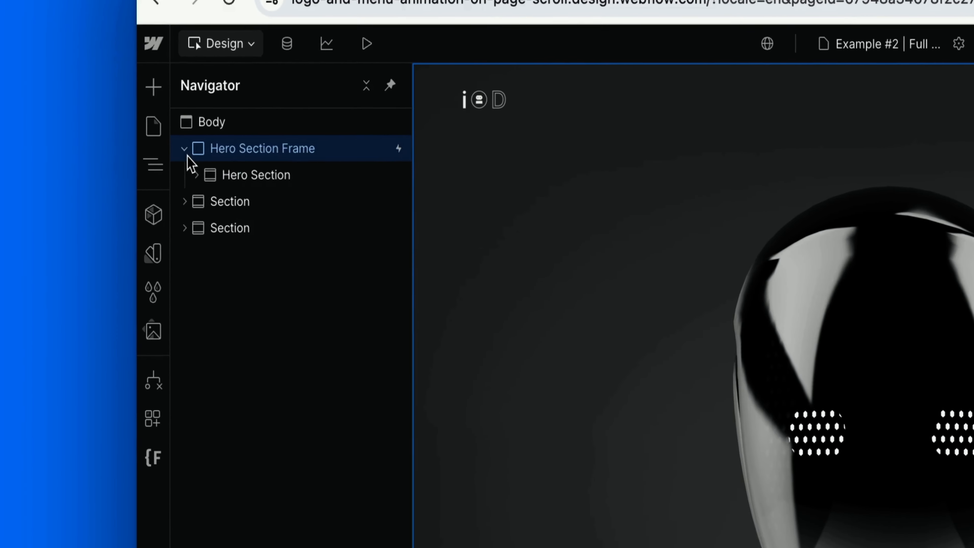
pyautogui.click(196, 175)
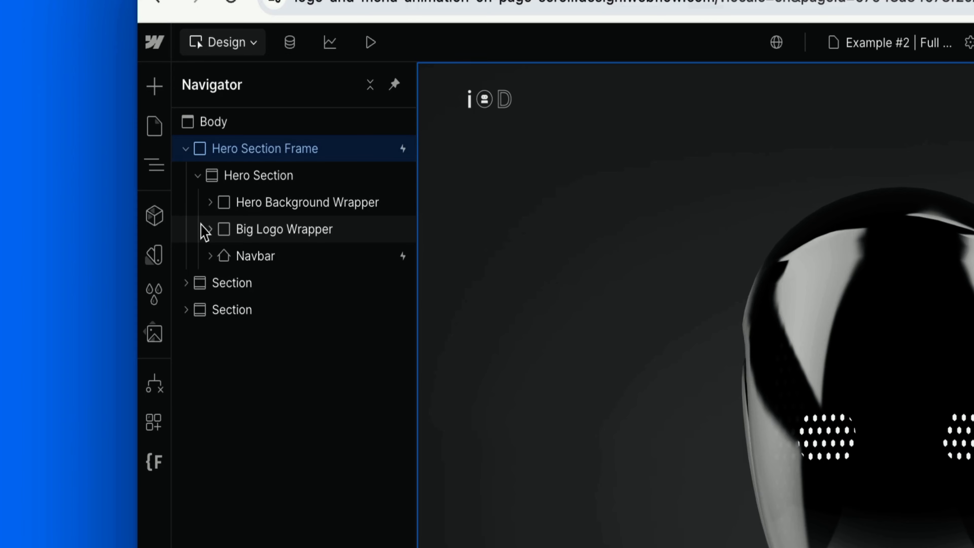
pyautogui.click(209, 229)
pyautogui.click(263, 253)
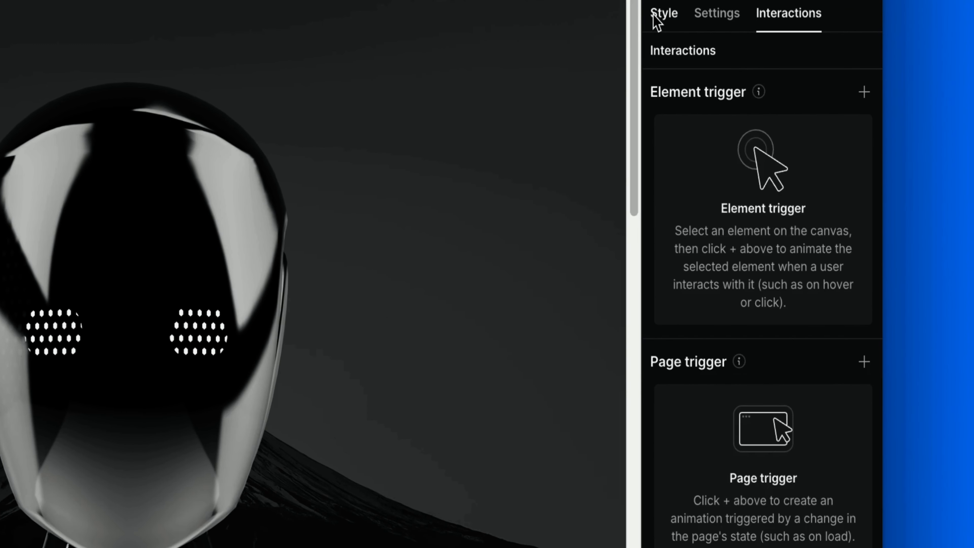
pyautogui.click(963, 54)
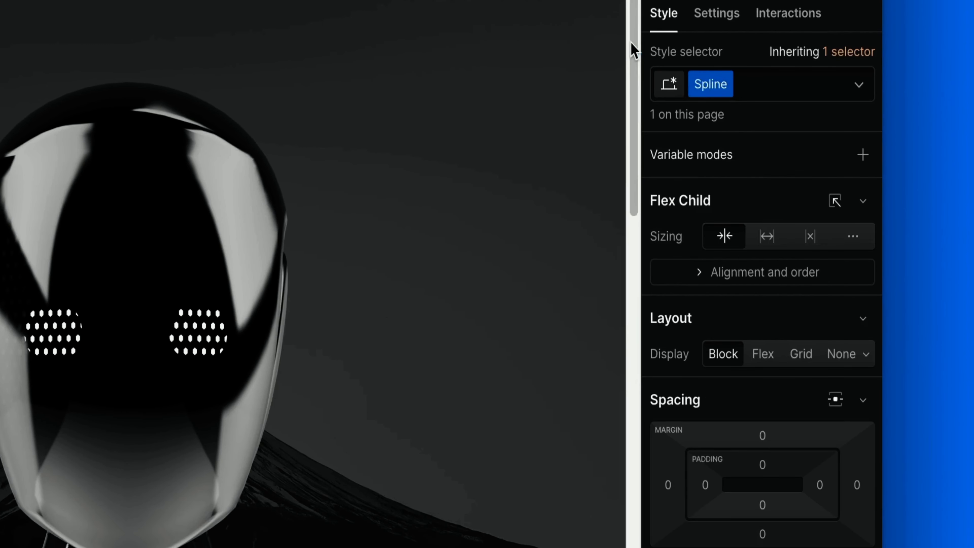
pyautogui.scroll(-10, 754, 500)
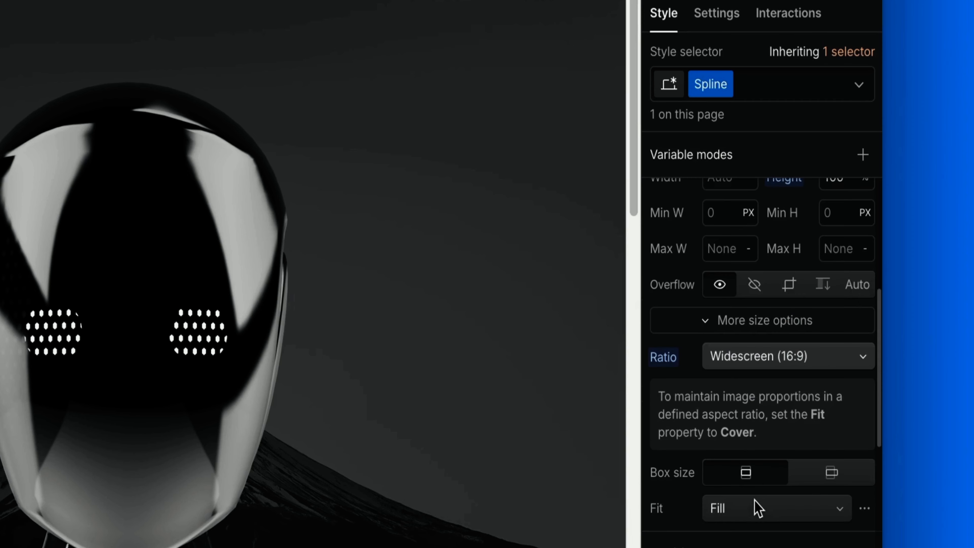
pyautogui.scroll(2, 757, 509)
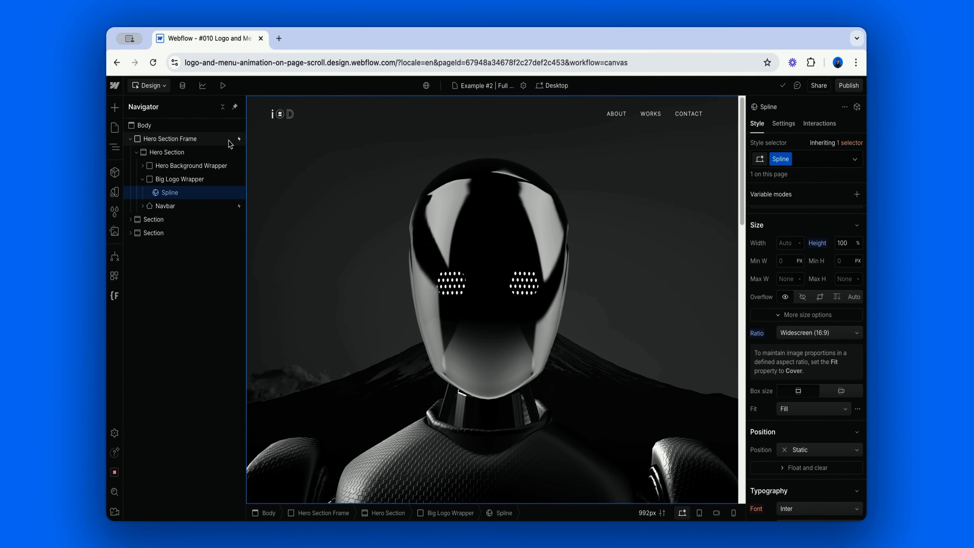
# Open the Hero Section Frame's (EXAMPLE #2) Full Screen Item scroll animation and examine the Big Logo Wrapper's size at 0%.
pyautogui.click(229, 141)
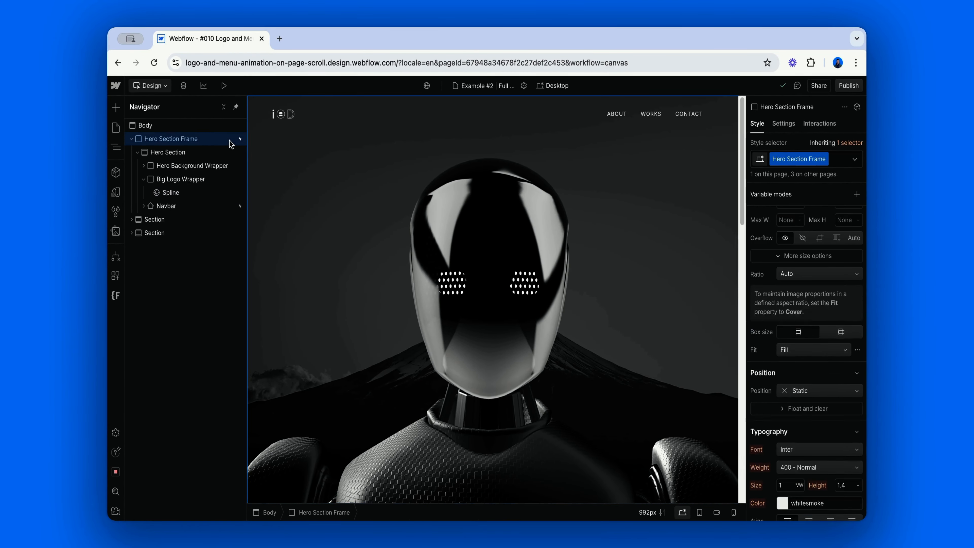
pyautogui.click(817, 124)
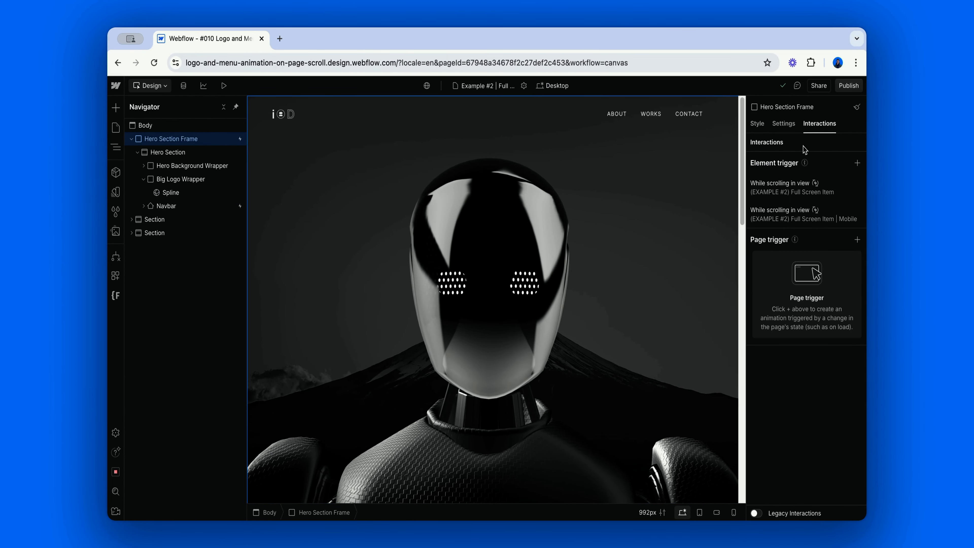
pyautogui.click(797, 187)
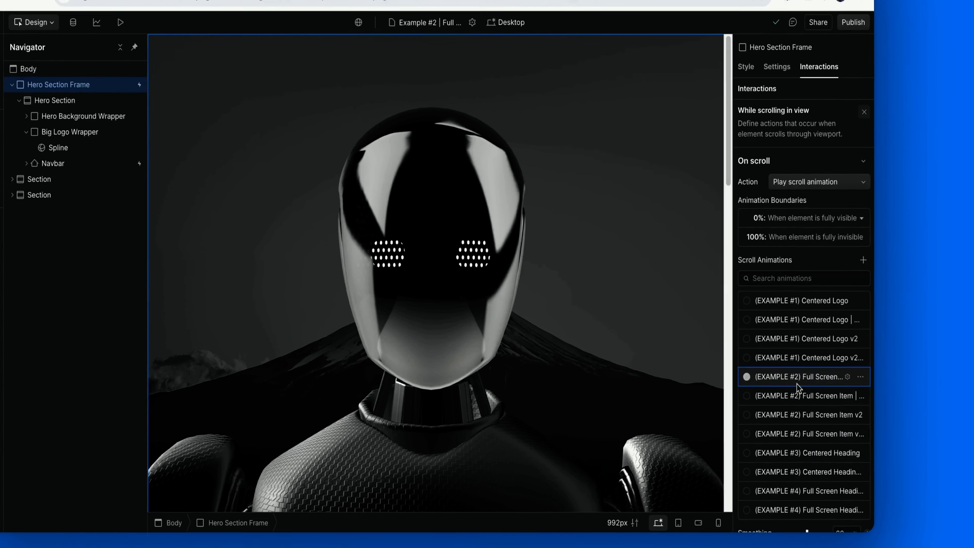
pyautogui.click(797, 379)
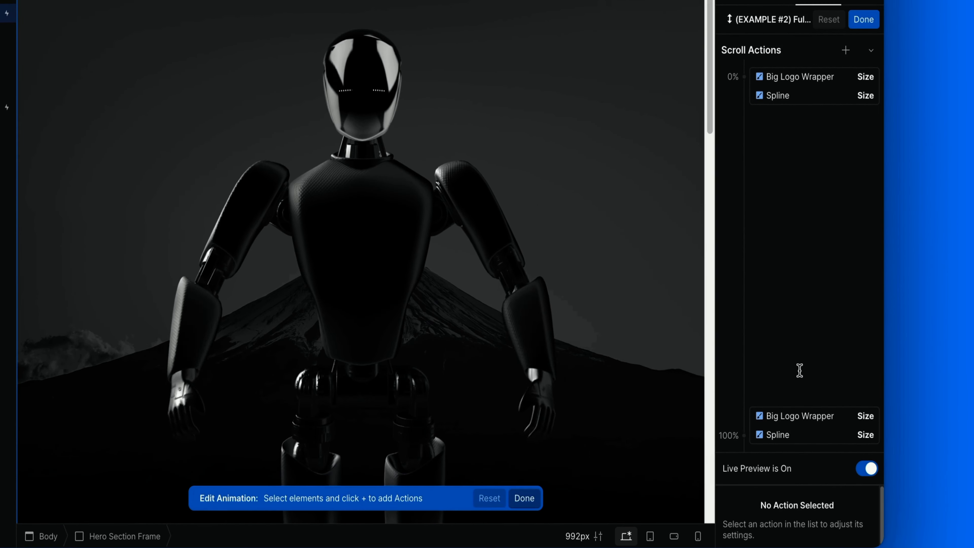
pyautogui.click(823, 77)
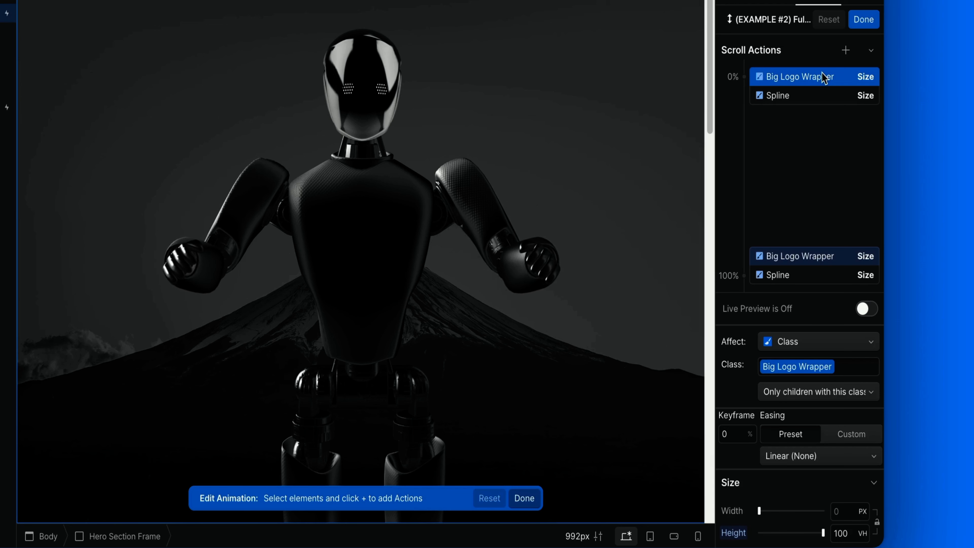
# Examine the Big Logo Wrapper's size at 100% and the Spline's size at 0% and 100% in the scroll animation.
pyautogui.click(812, 249)
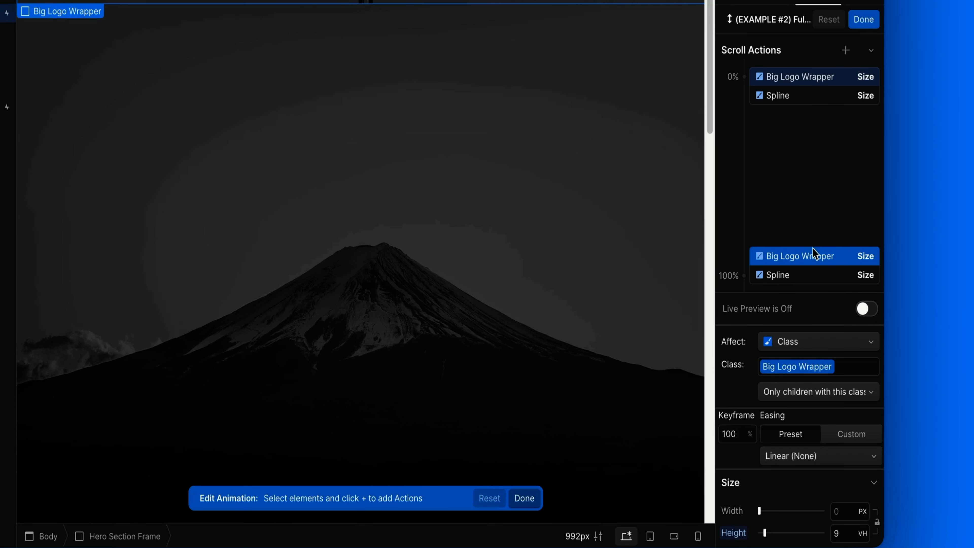
pyautogui.click(812, 101)
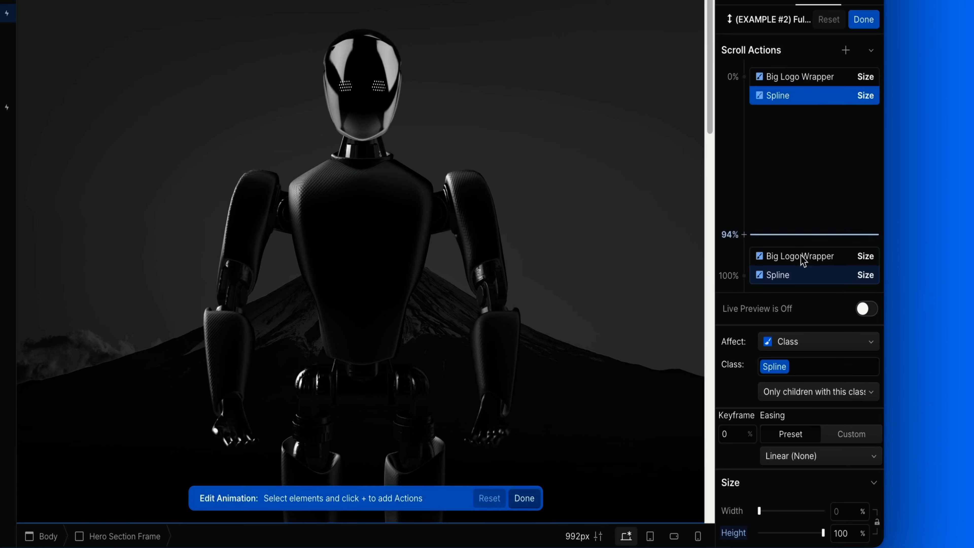
pyautogui.click(805, 284)
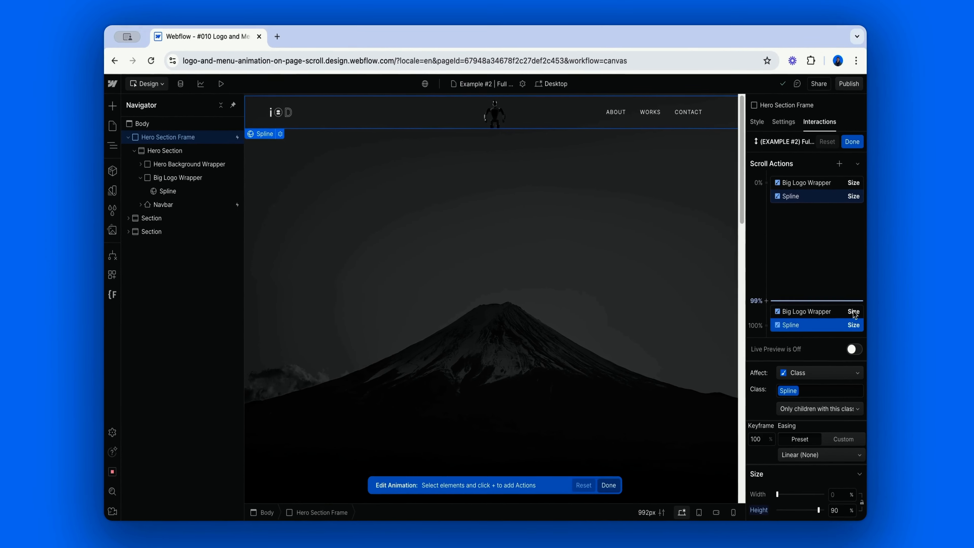
# Play the (EXAMPLE #2) Full Screen Item animation in live preview by scrolling the page both ways, and close the animation.
pyautogui.click(854, 349)
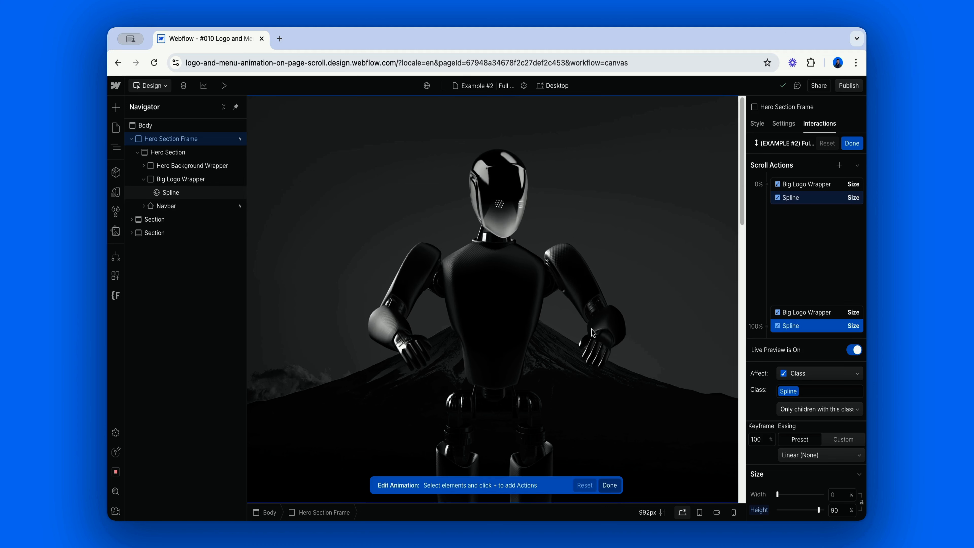
pyautogui.scroll(-10, 643, 360)
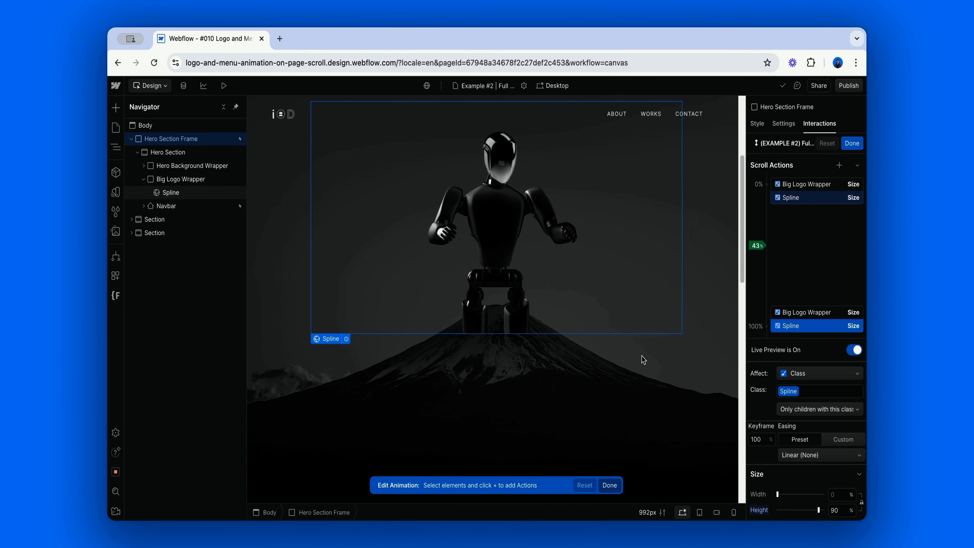
pyautogui.scroll(-5, 643, 360)
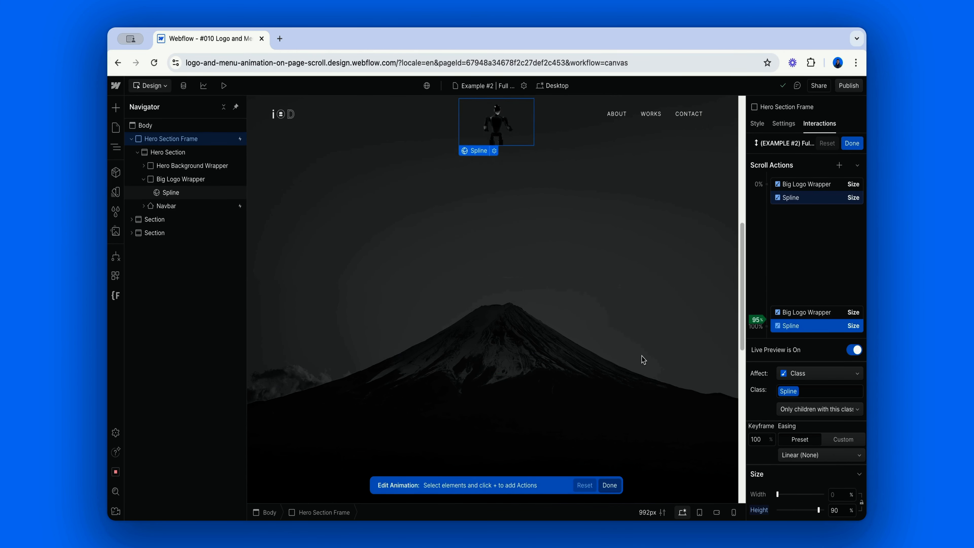
pyautogui.scroll(10, 643, 359)
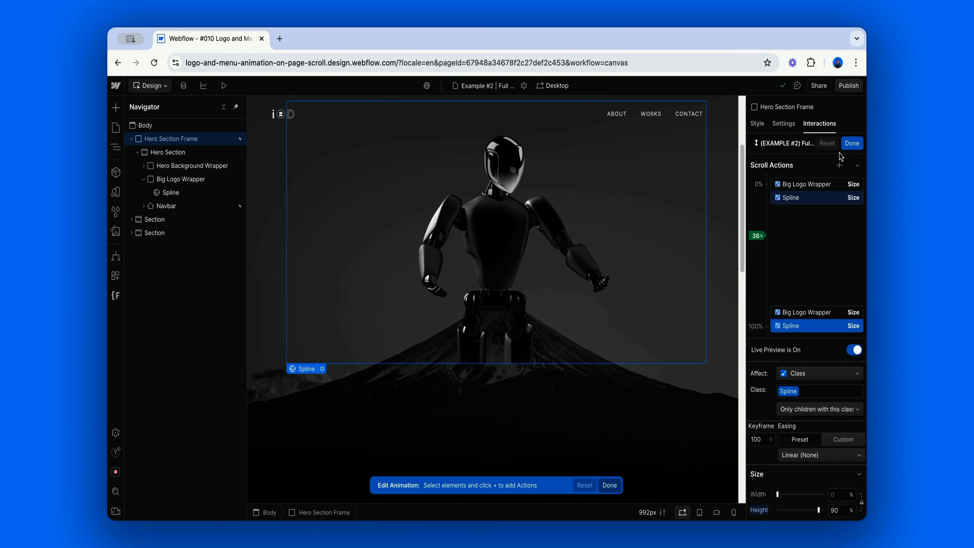
pyautogui.click(851, 143)
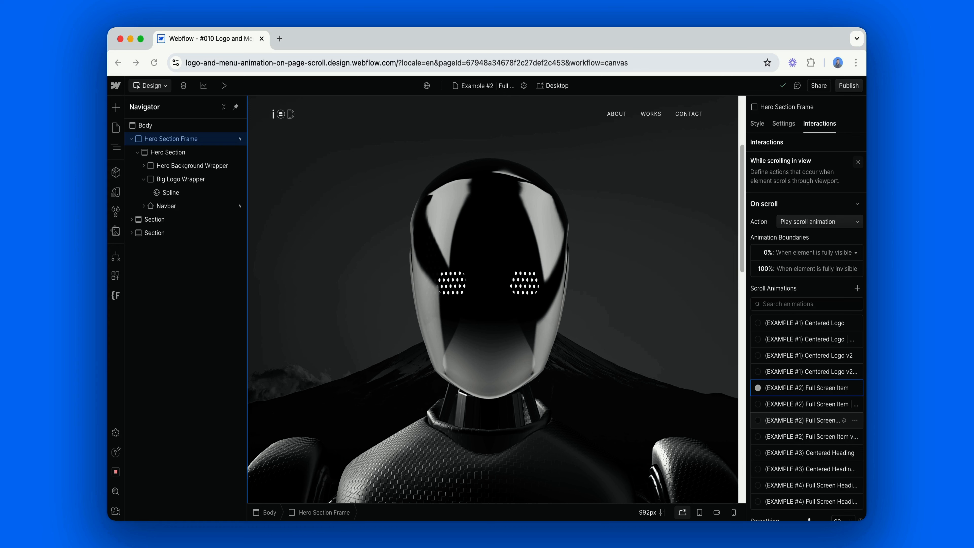
pyautogui.click(858, 161)
pyautogui.click(804, 214)
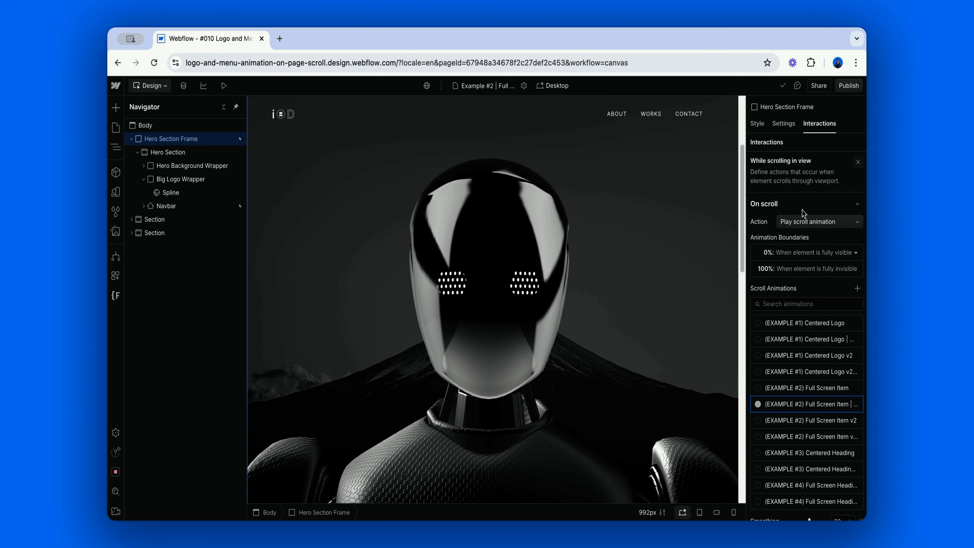
pyautogui.click(857, 161)
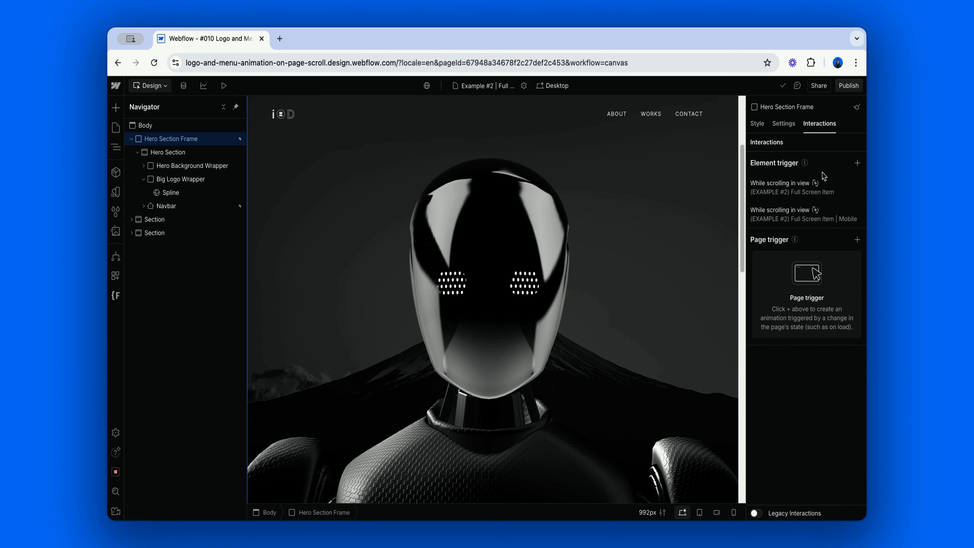
pyautogui.click(805, 192)
# Switch the Hero Section Frame's scroll trigger to (EXAMPLE #2) Full Screen Item v2 and examine its Spline filter action at 100%.
pyautogui.click(820, 420)
pyautogui.click(843, 420)
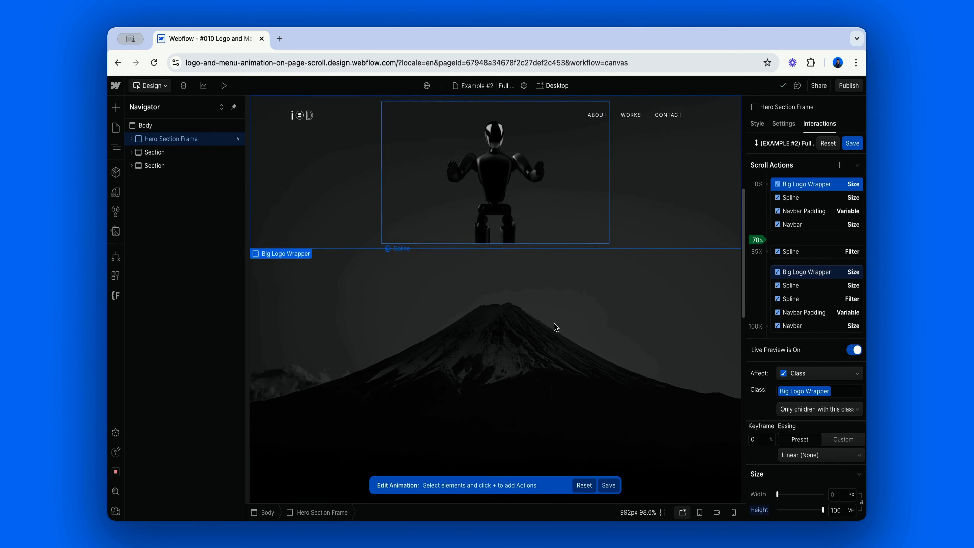
pyautogui.click(854, 349)
pyautogui.click(812, 300)
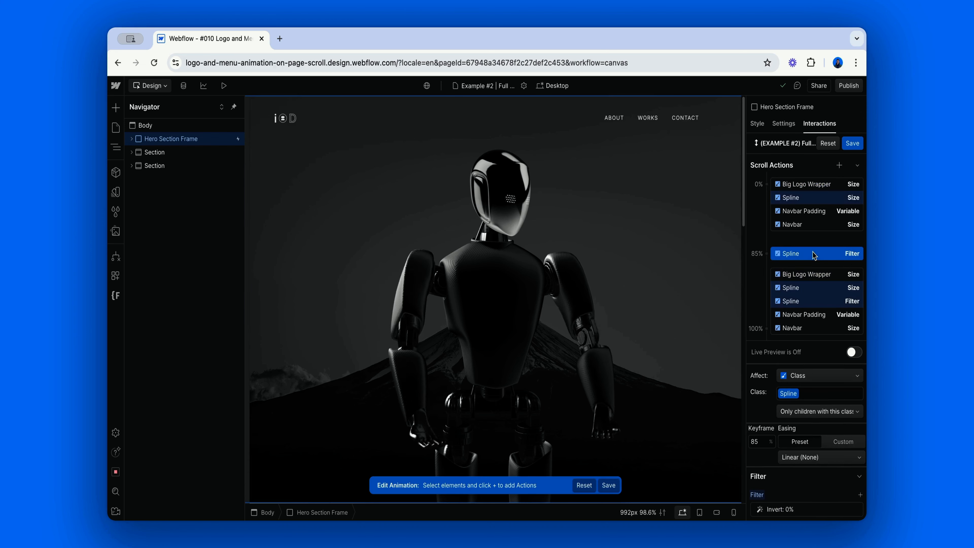
pyautogui.click(853, 144)
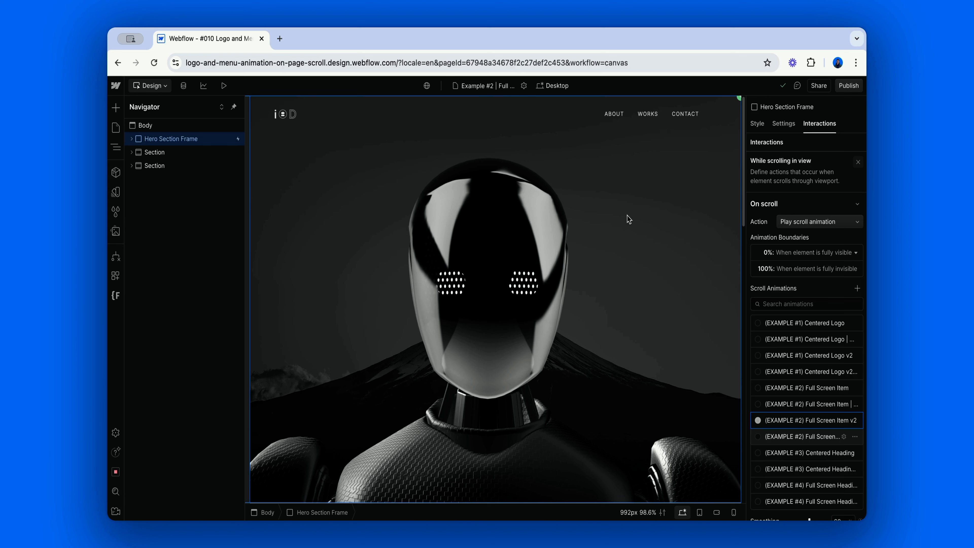
# Set the width of the Spline element inside the Big Logo Wrapper to 100%.
pyautogui.click(131, 139)
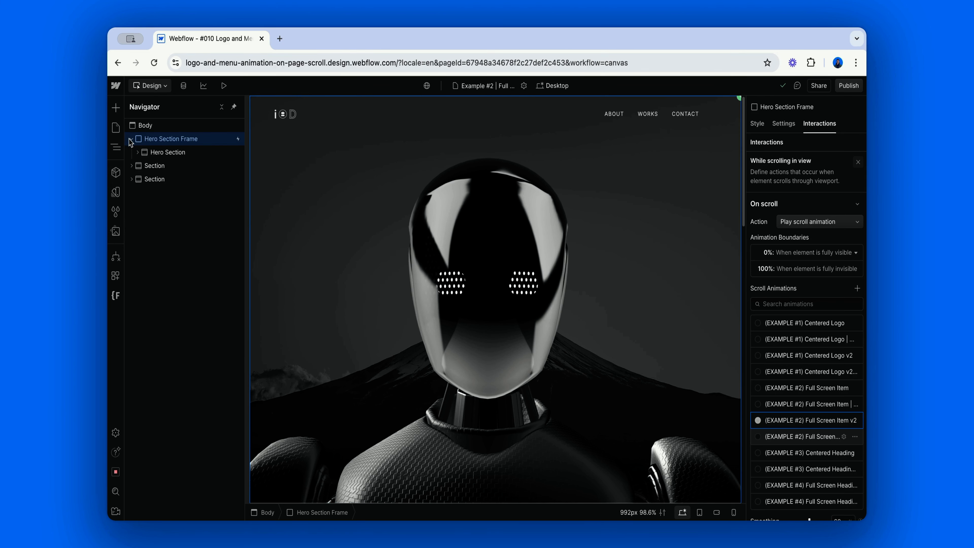
pyautogui.click(137, 152)
pyautogui.click(144, 166)
pyautogui.click(144, 179)
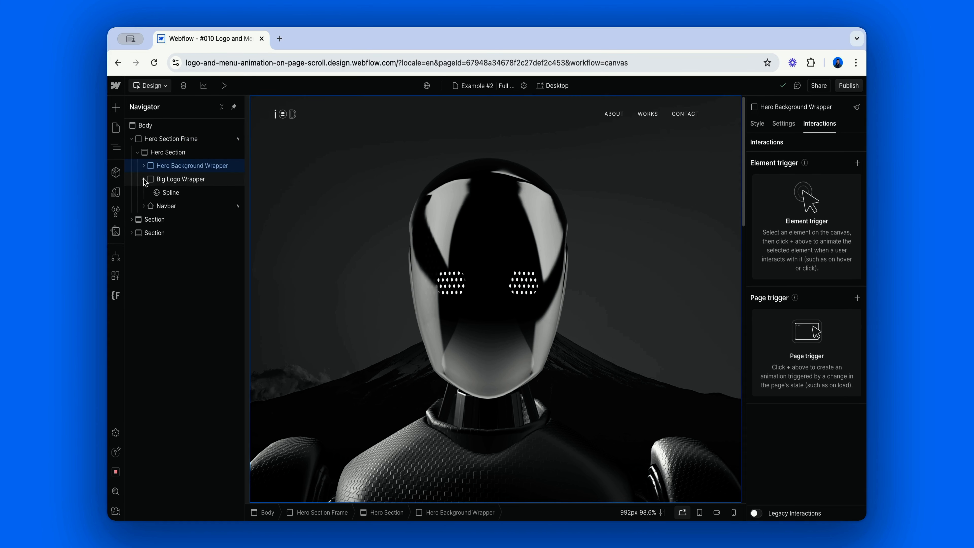
pyautogui.click(170, 192)
pyautogui.press('s')
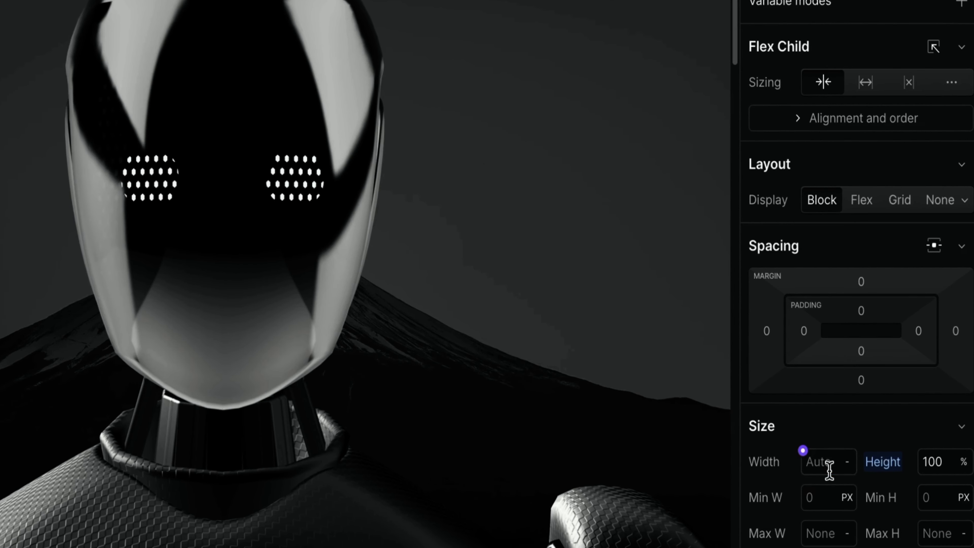
pyautogui.click(821, 460)
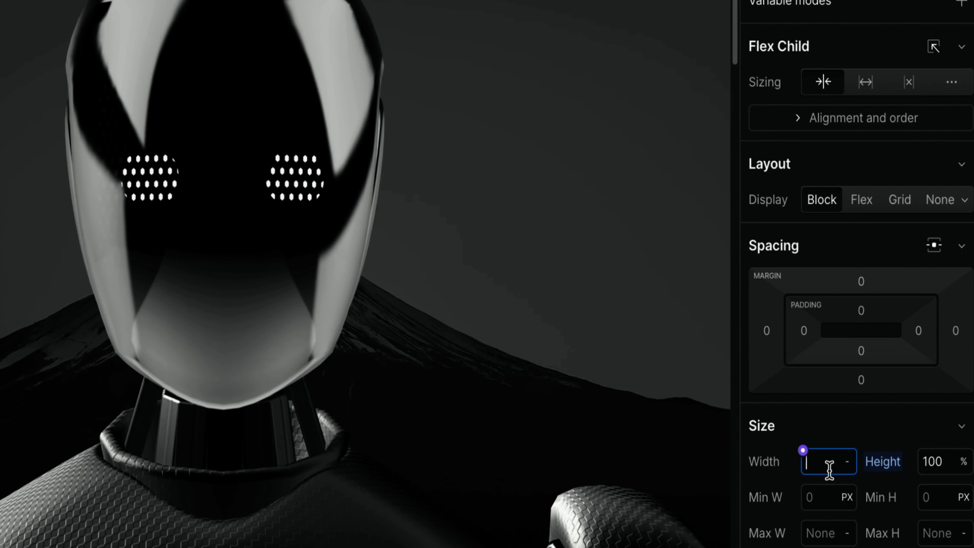
pyautogui.write('100%')
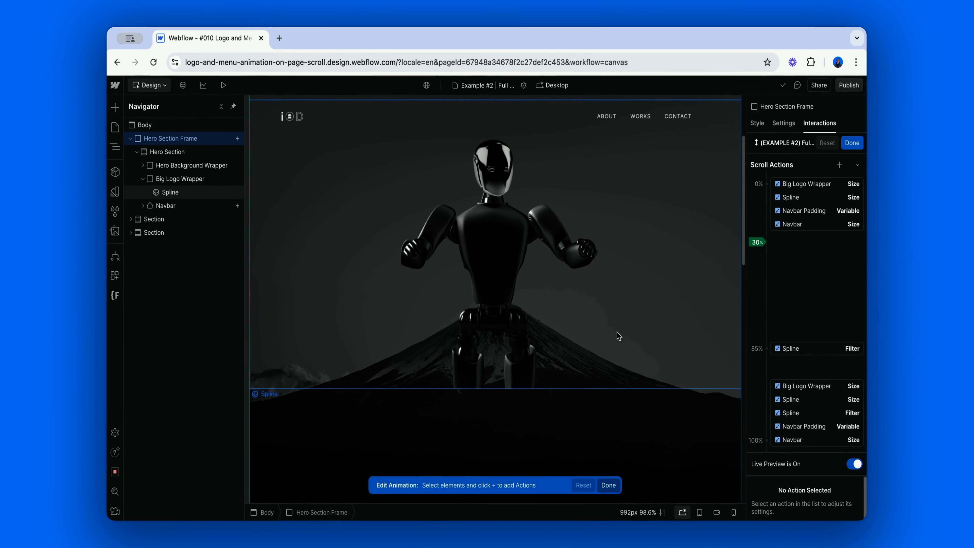
# Play the (EXAMPLE #2) Full Screen Item v2 animation in live preview by scrolling down the page, and close it.
pyautogui.scroll(-10, 618, 336)
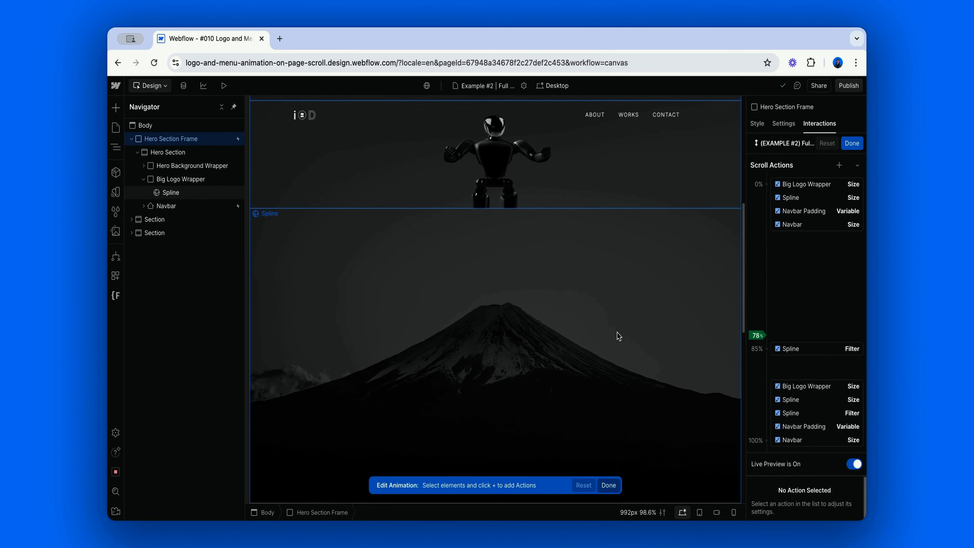
pyautogui.scroll(-3, 618, 336)
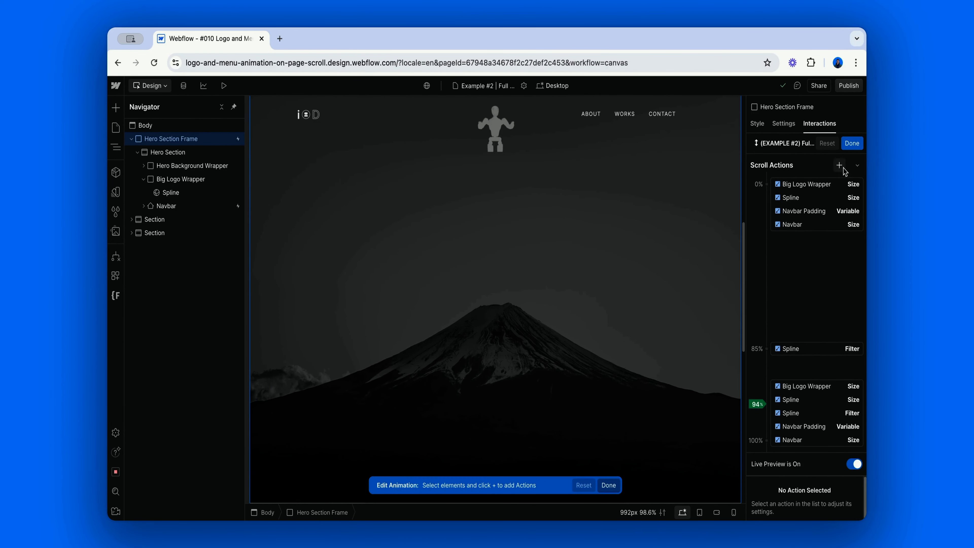
pyautogui.click(846, 144)
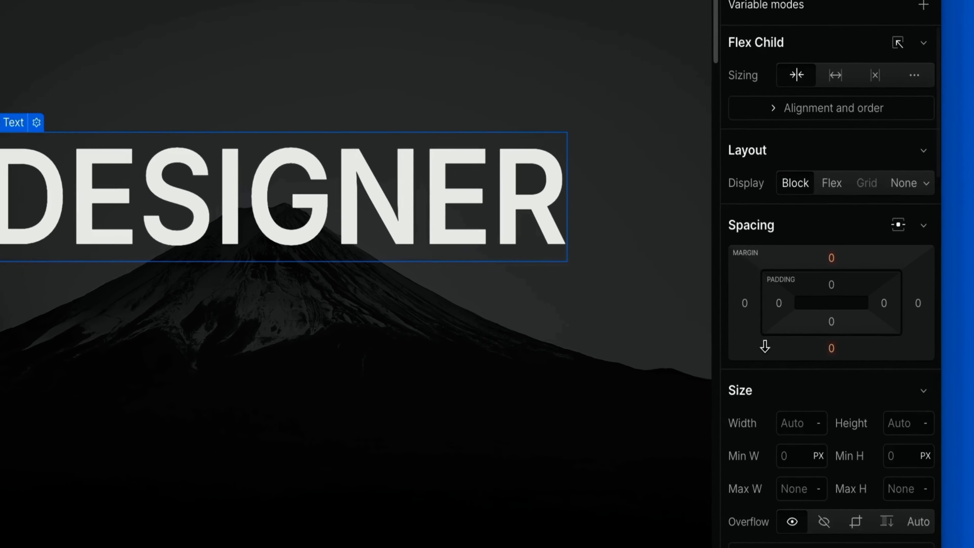
# On the Example #3 page, examine the variable assigned to the Hero Text's font size.
pyautogui.scroll(-10, 765, 347)
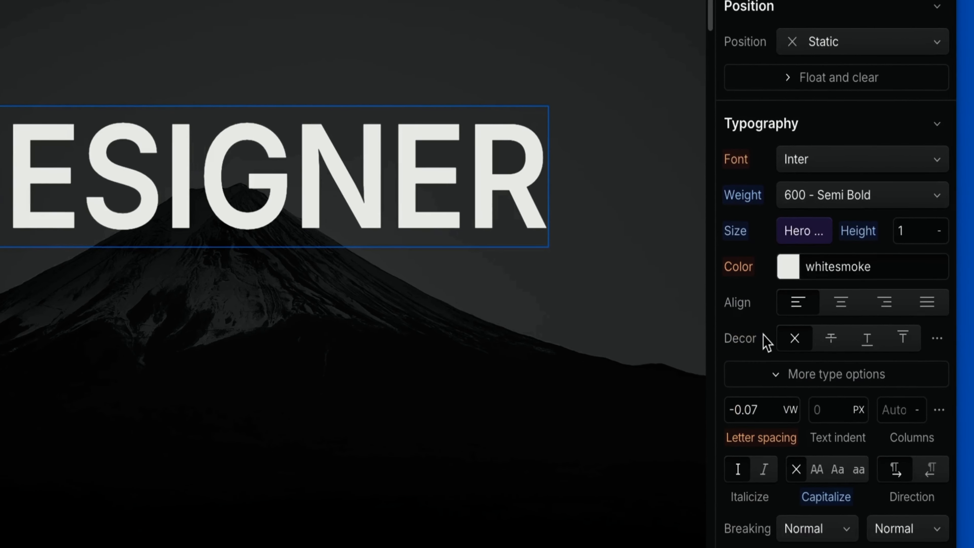
pyautogui.click(784, 235)
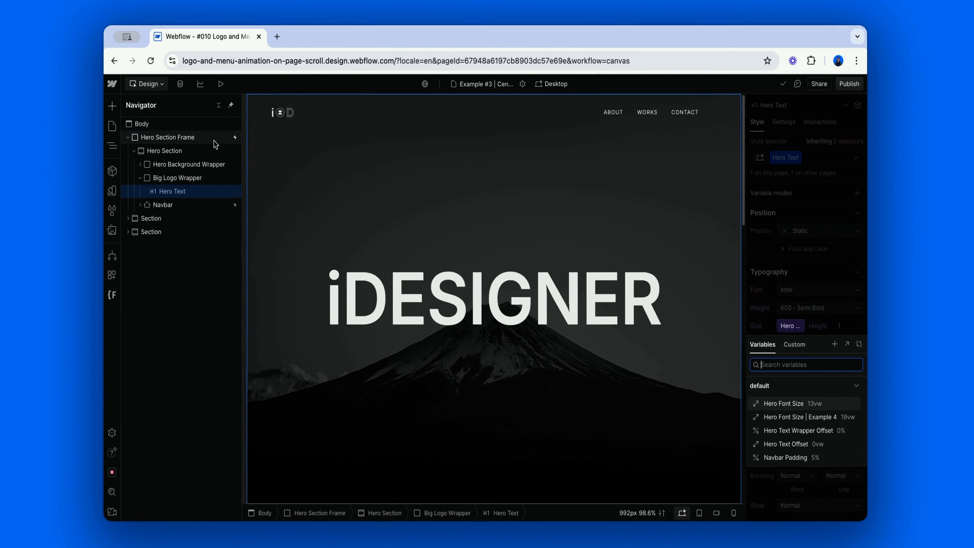
# Open the Hero Section Frame's (EXAMPLE #3) Centered Heading scroll animation and examine its Big Logo Wrapper size and Hero Font Size keyframes.
pyautogui.click(823, 126)
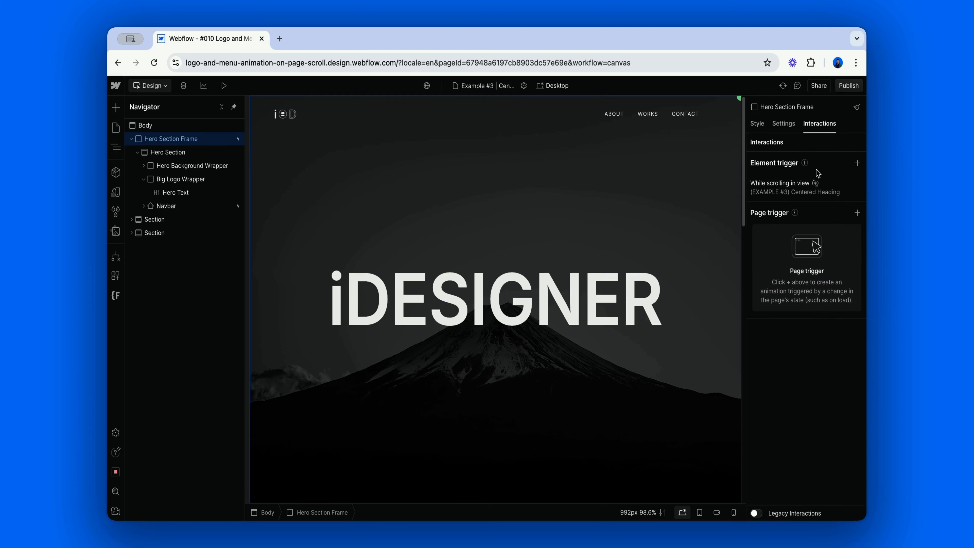
pyautogui.click(814, 186)
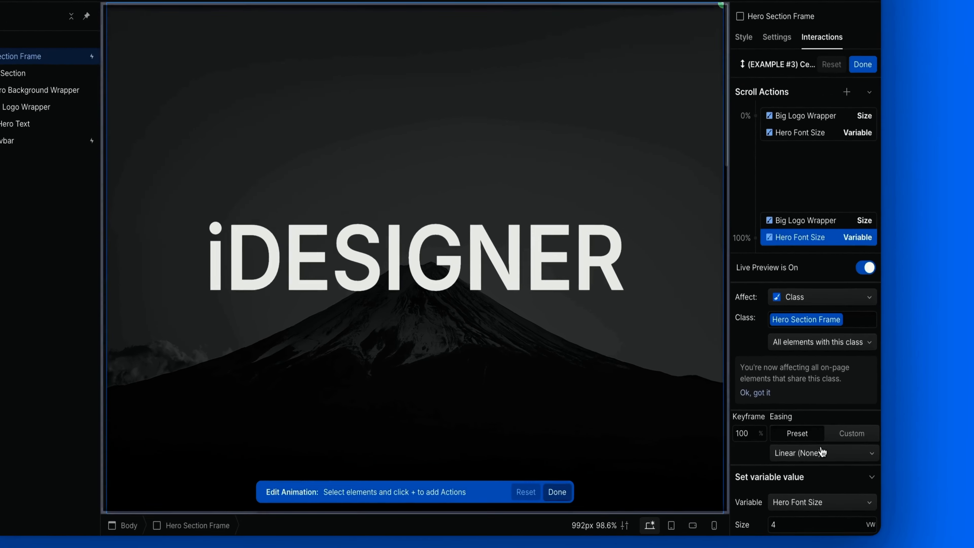
pyautogui.click(791, 117)
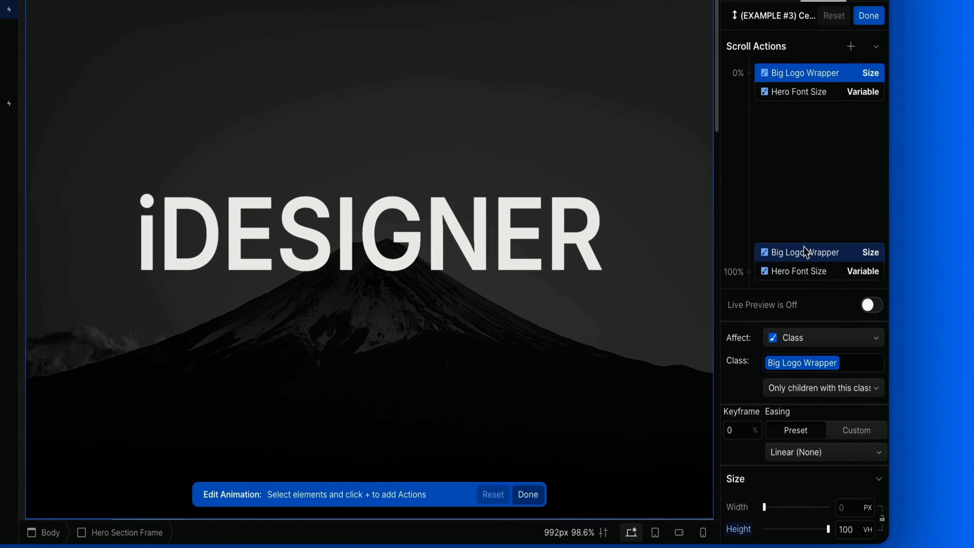
pyautogui.click(807, 253)
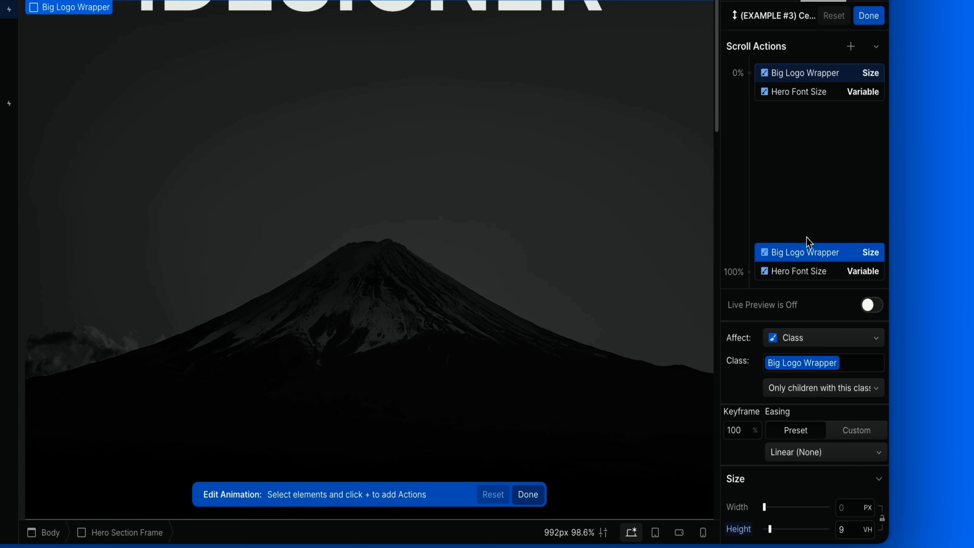
pyautogui.click(807, 94)
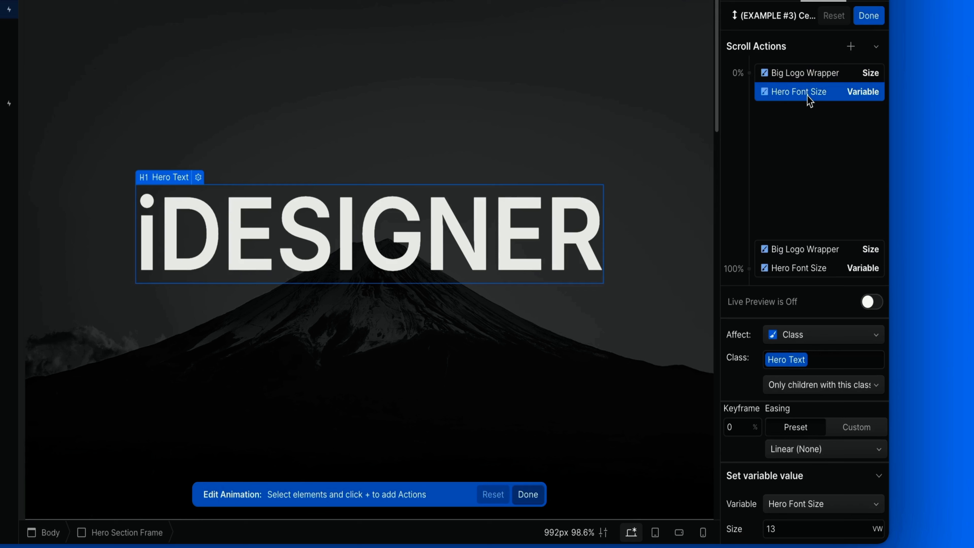
pyautogui.click(824, 273)
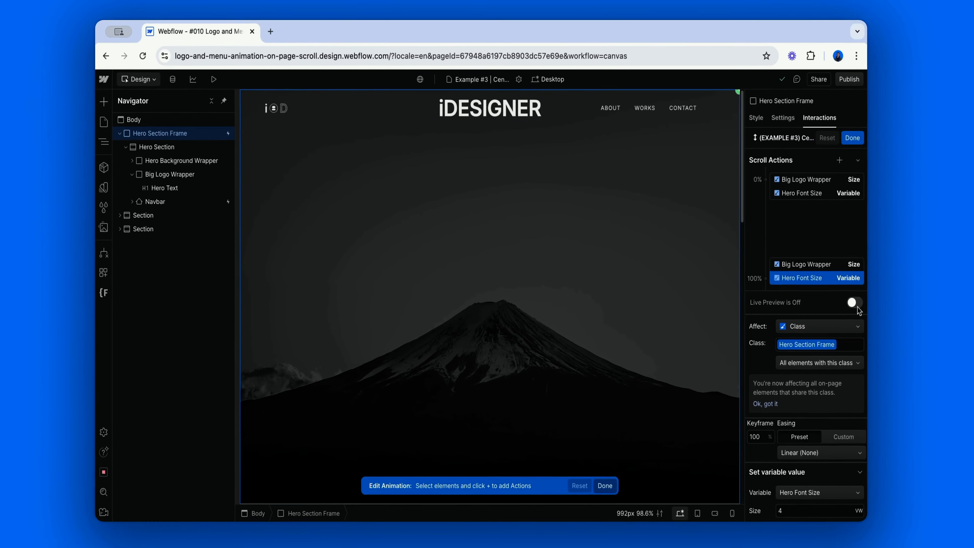
# Play the (EXAMPLE #3) Centered Heading animation in live preview by scrolling down the page, and close it.
pyautogui.click(871, 242)
pyautogui.scroll(-5, 613, 345)
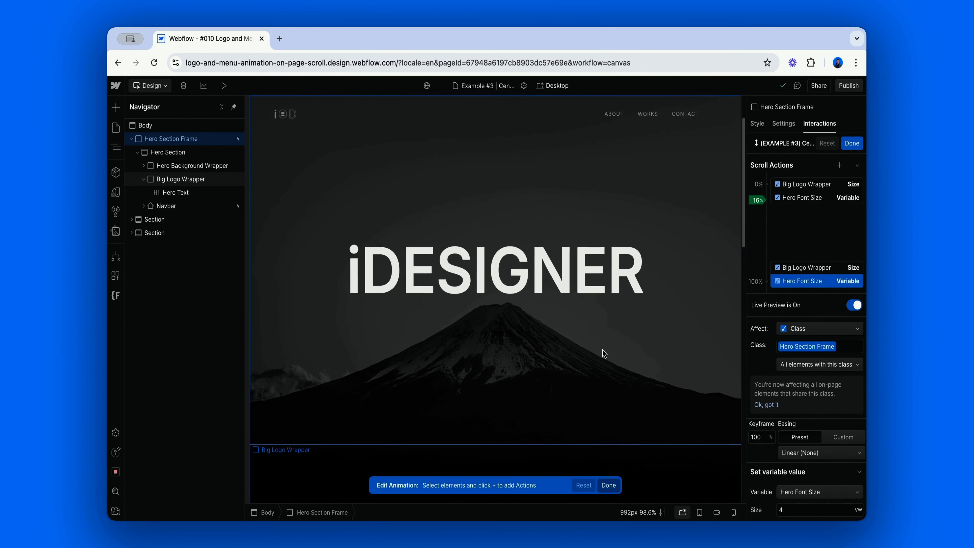
pyautogui.scroll(-10, 604, 353)
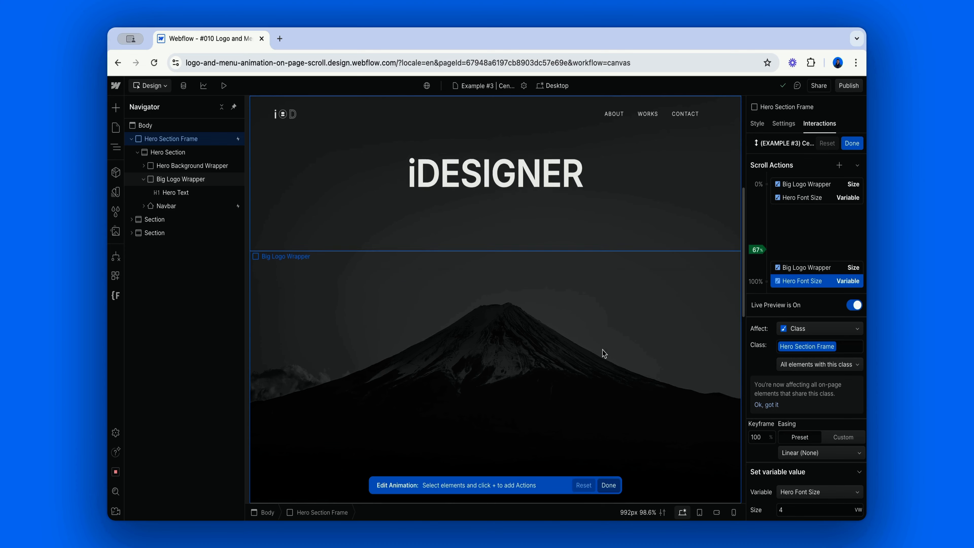
pyautogui.scroll(-2, 604, 353)
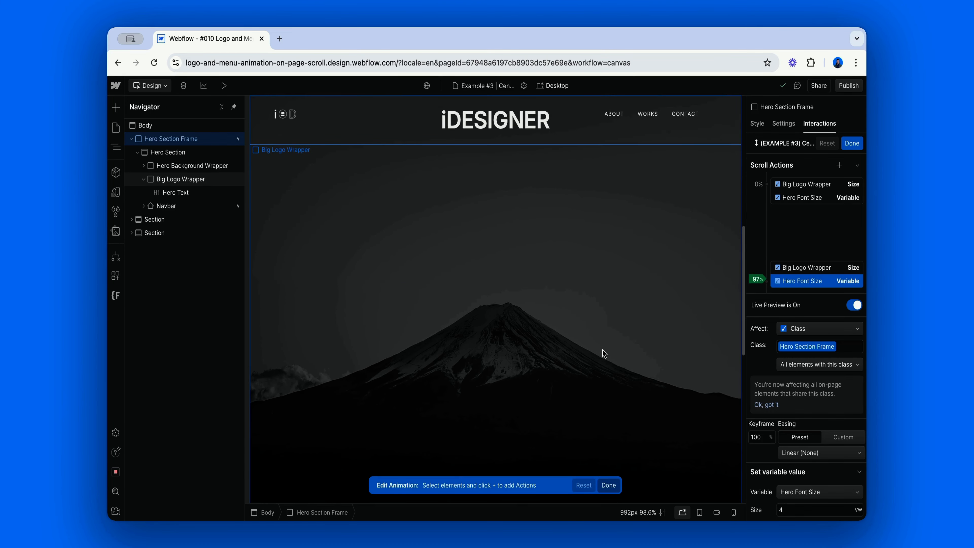
pyautogui.click(850, 145)
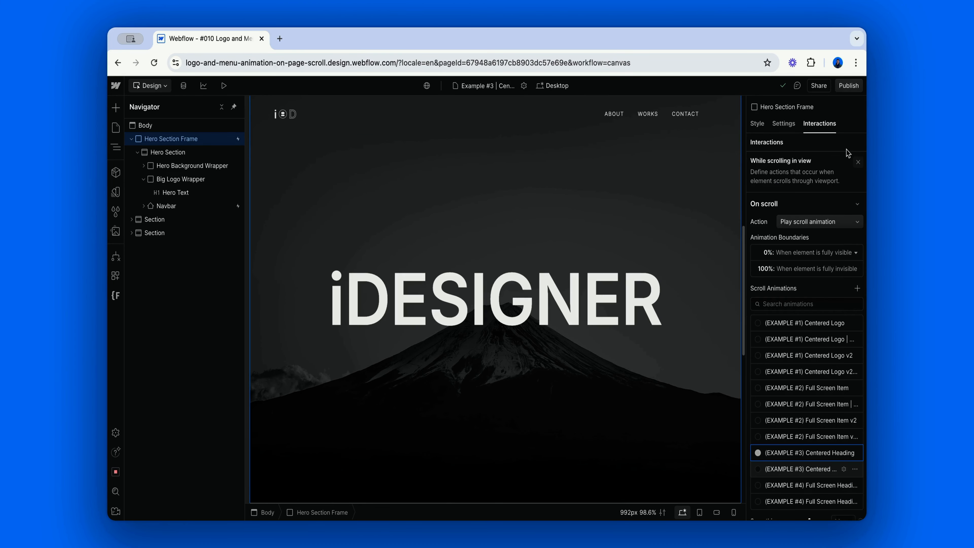
# Play the (EXAMPLE #3) Centered Heading animation variant with navbar actions in live preview by scrolling down the page, and close it.
pyautogui.click(760, 464)
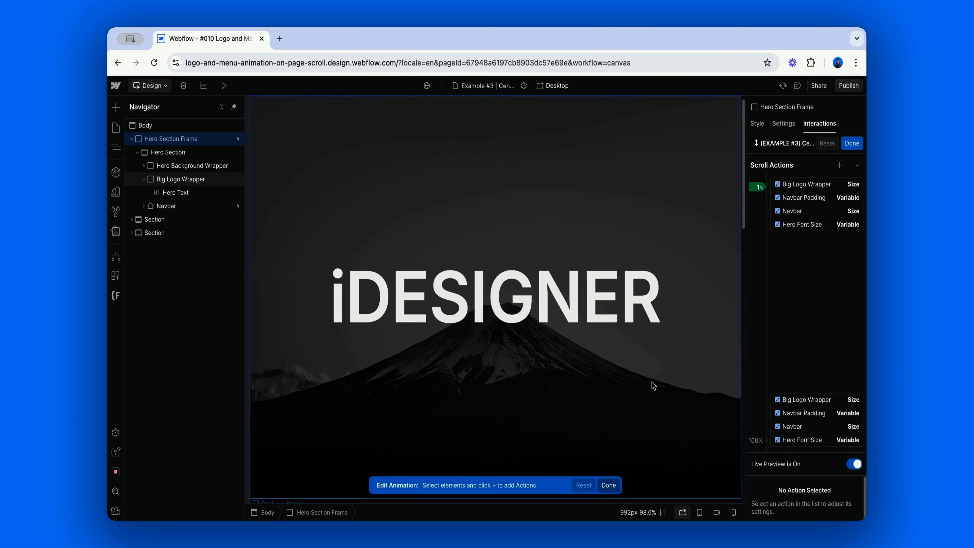
pyautogui.scroll(-3, 653, 385)
pyautogui.scroll(-10, 654, 385)
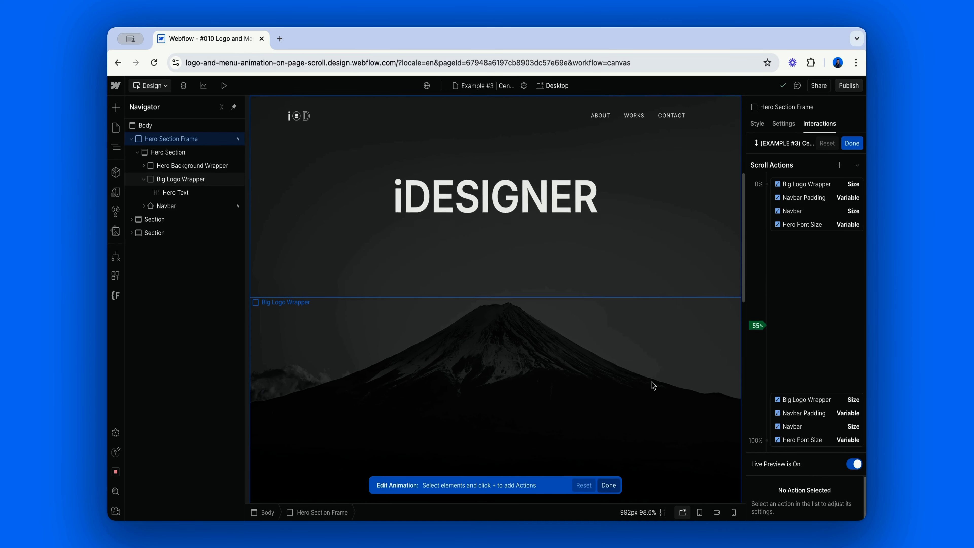
pyautogui.scroll(-3, 654, 385)
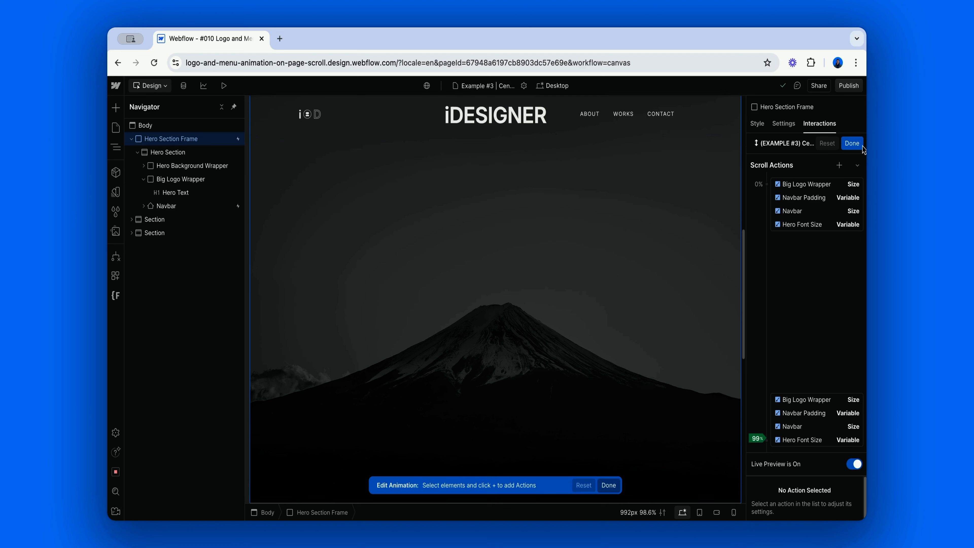
pyautogui.click(852, 142)
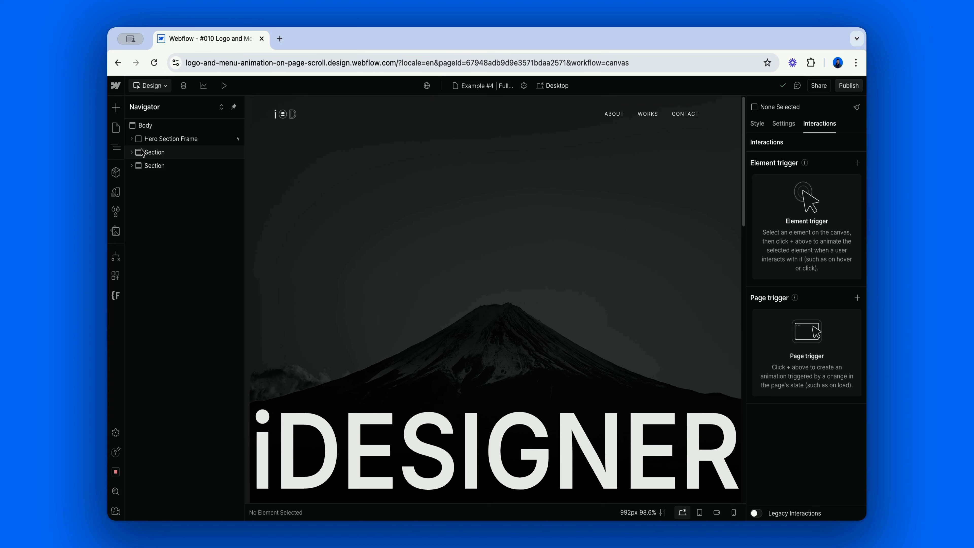
# On the Example #4 page, examine the Big Logo Wrapper's layout alignment and height styles.
pyautogui.click(132, 138)
pyautogui.click(137, 152)
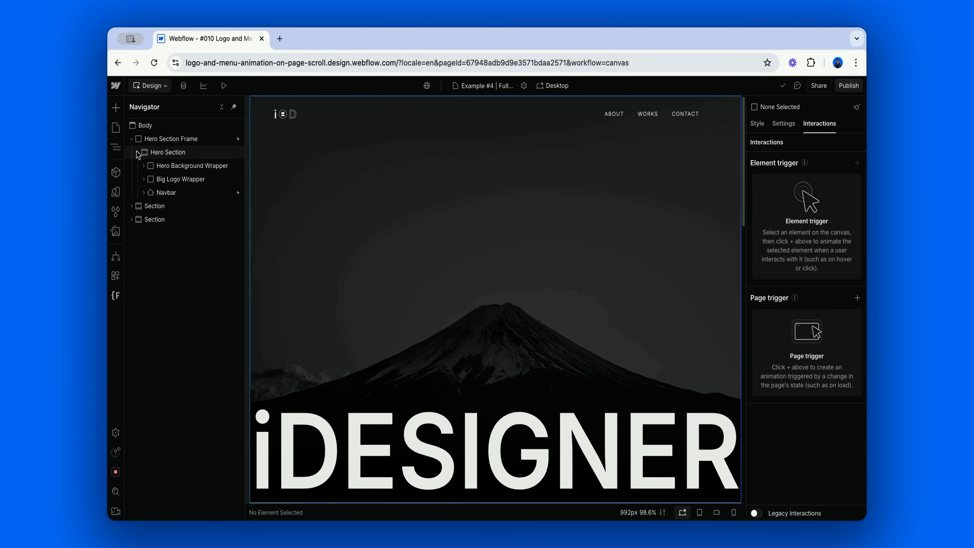
pyautogui.click(181, 179)
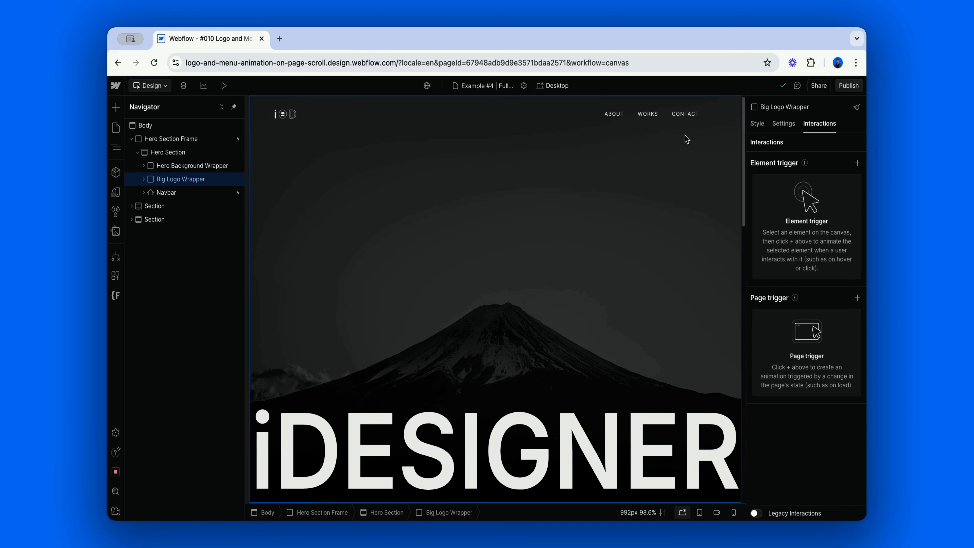
pyautogui.click(757, 124)
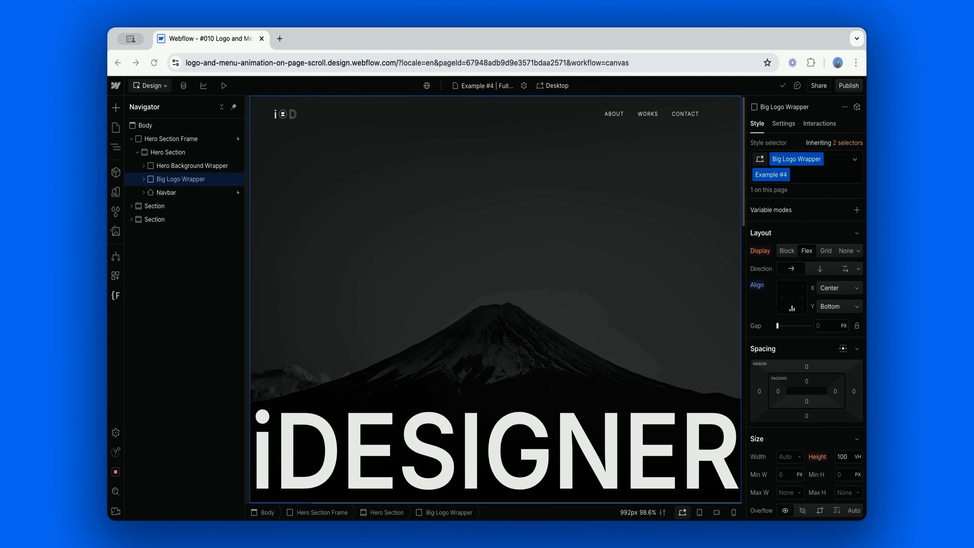
# Examine the position offset variables of the Hero Text Wrapper and the Hero Text inside the Big Logo Wrapper.
pyautogui.click(143, 179)
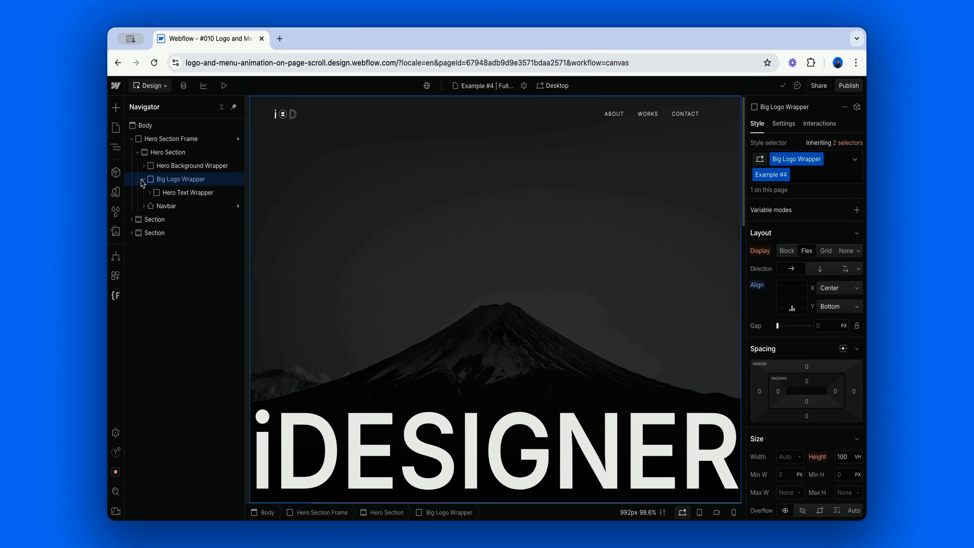
pyautogui.click(188, 193)
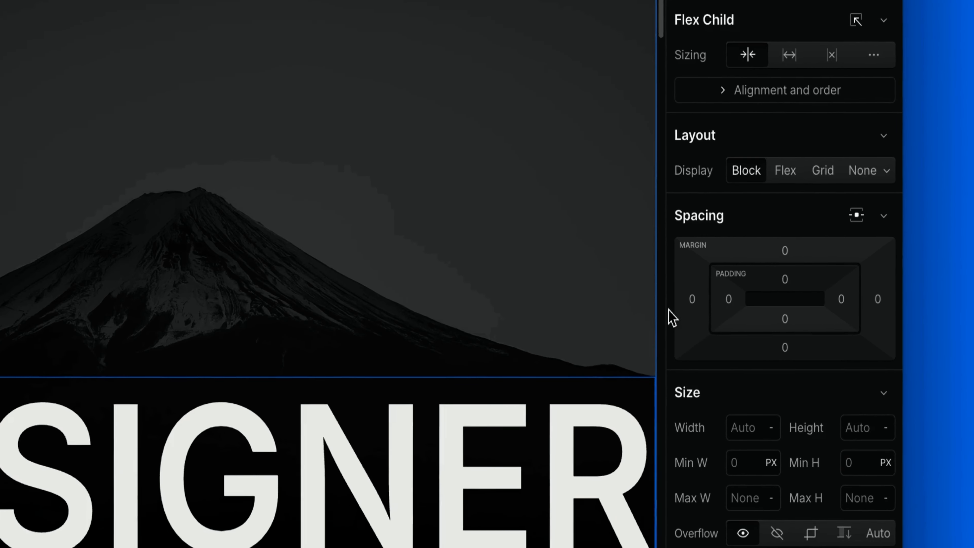
pyautogui.scroll(-10, 763, 323)
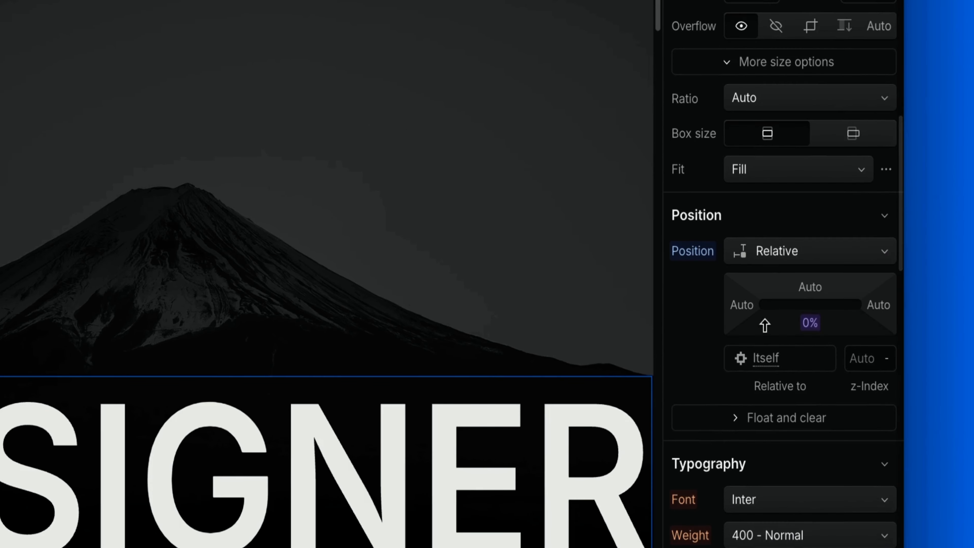
pyautogui.scroll(-1, 764, 326)
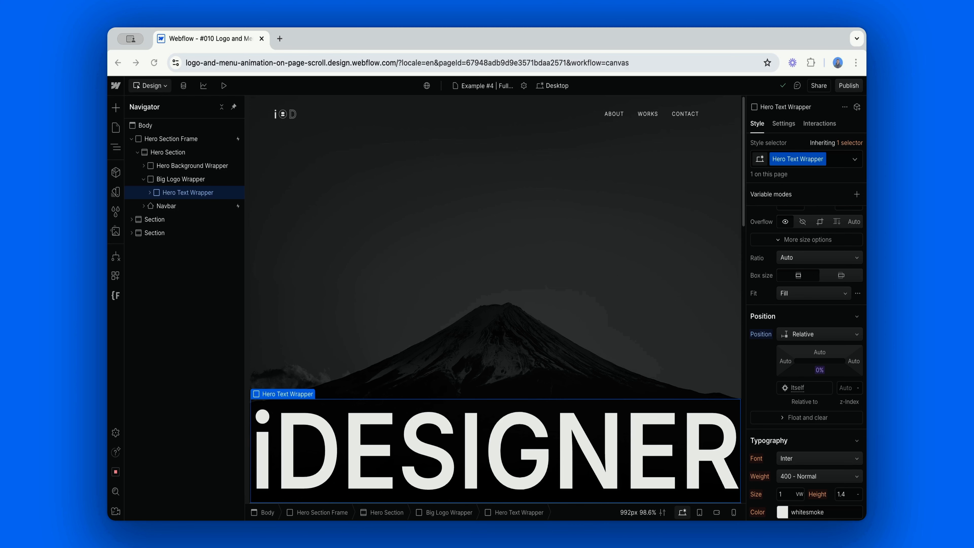
pyautogui.click(565, 433)
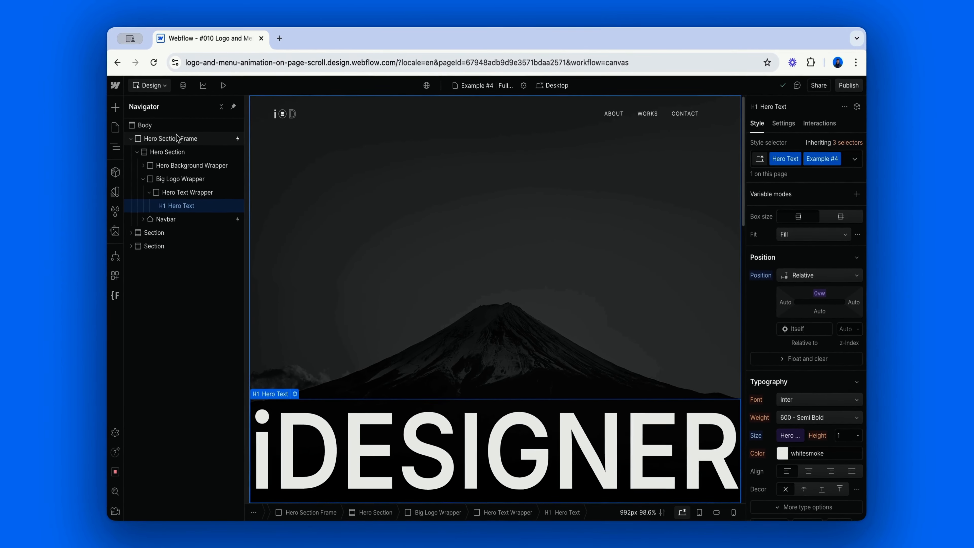
# Open the Hero Section Frame's Example #4 full-screen heading animation and examine its 100% font size, wrapper size and text offset keyframes.
pyautogui.click(177, 139)
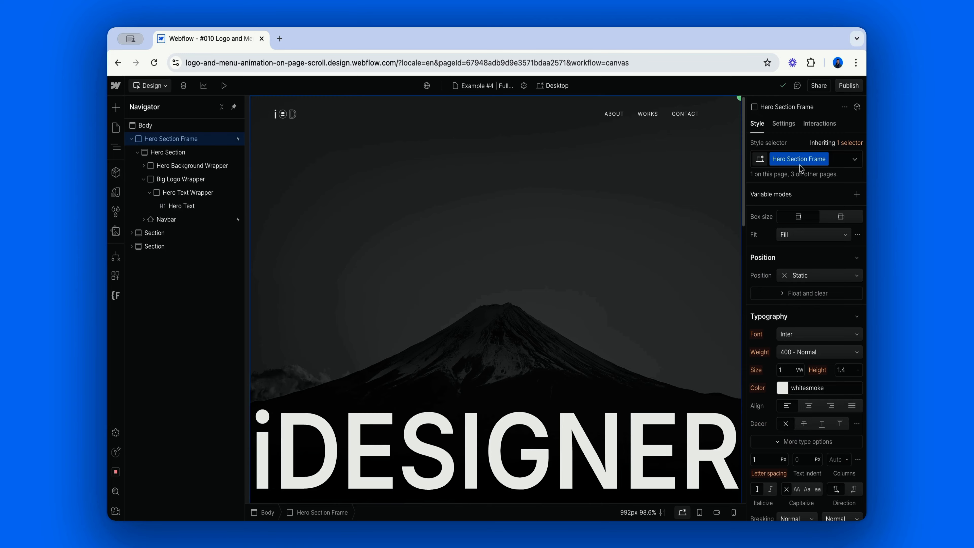
pyautogui.click(825, 130)
pyautogui.click(807, 197)
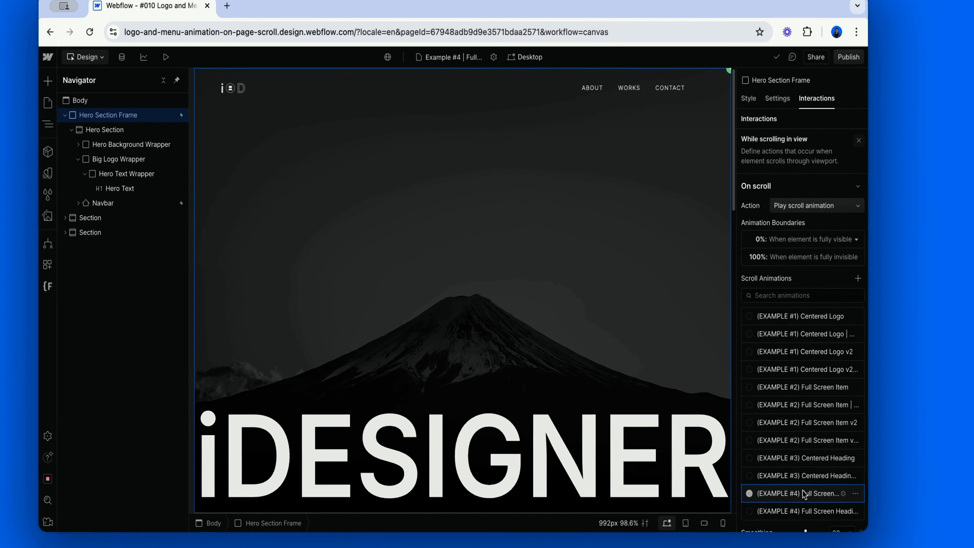
pyautogui.click(805, 484)
pyautogui.scroll(-2, 790, 532)
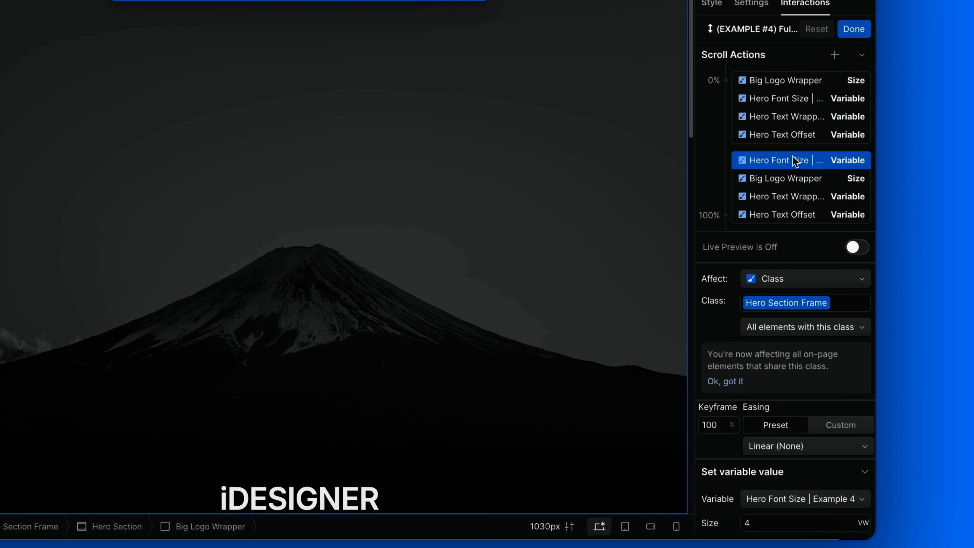
pyautogui.click(794, 179)
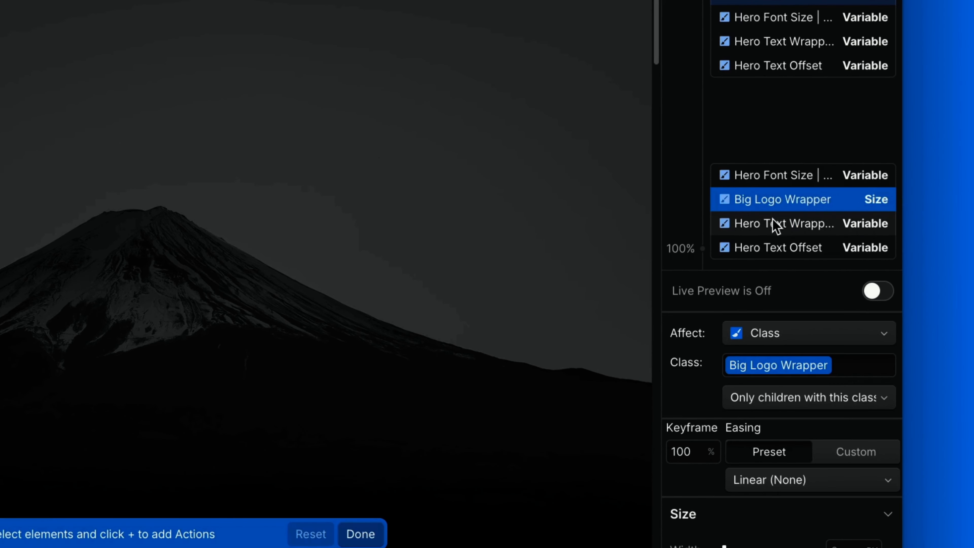
pyautogui.click(773, 224)
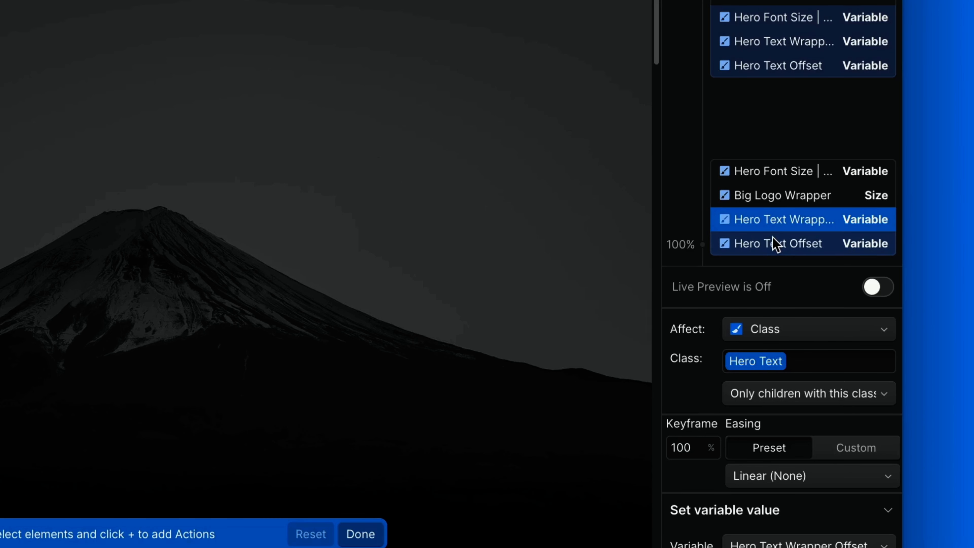
pyautogui.click(773, 240)
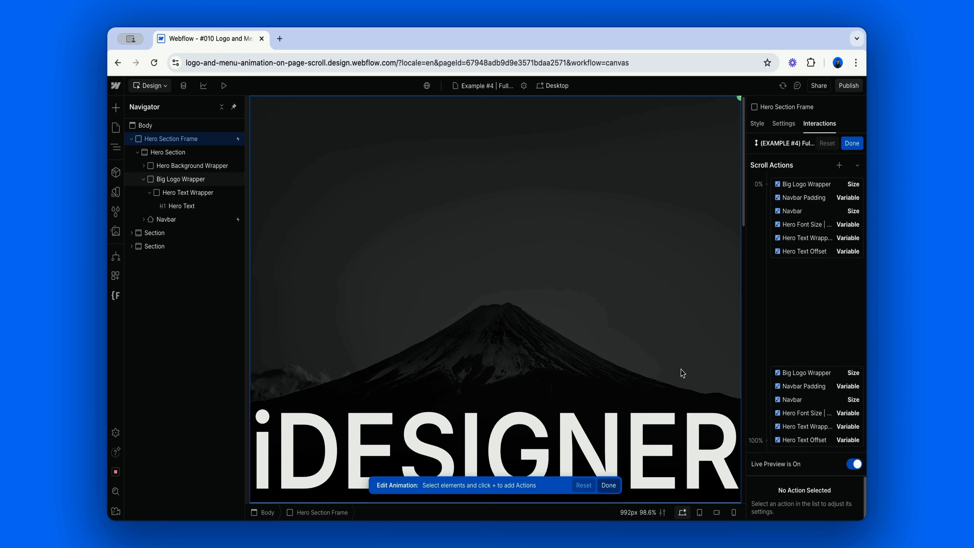
# Play the Example #4 full-screen heading animation variant with navbar actions in live preview by scrolling down the page.
pyautogui.scroll(-5, 683, 372)
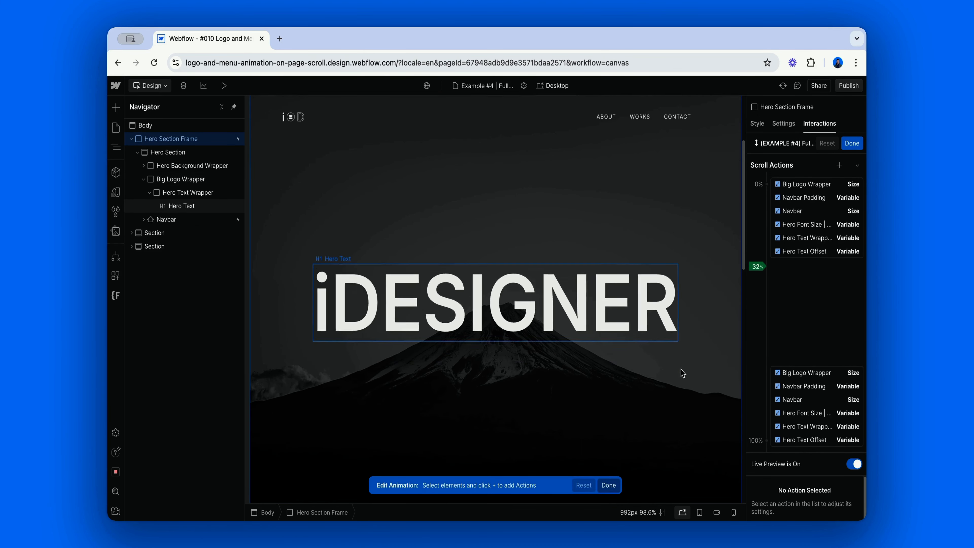
pyautogui.scroll(-10, 683, 372)
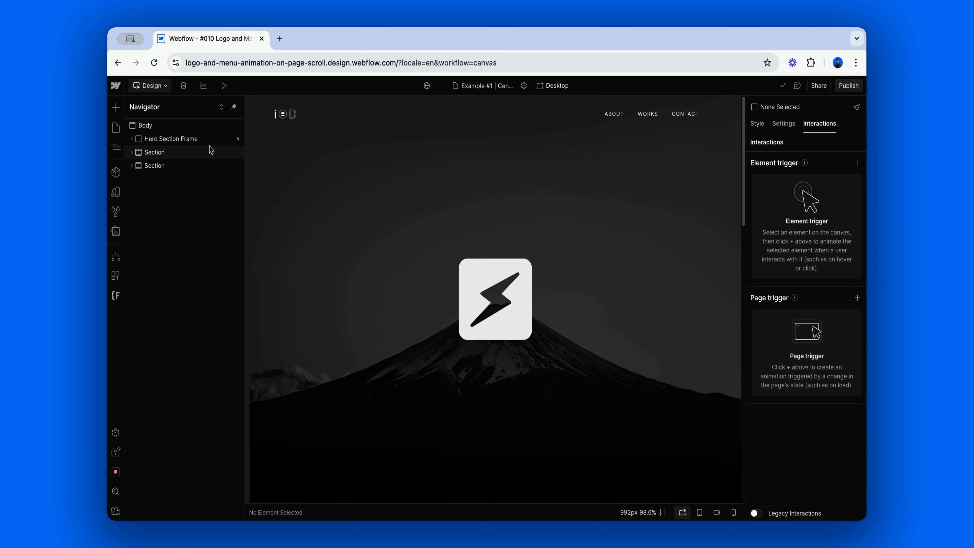
# On the Example #1 page, examine the Hero Section Frame's height and the boundaries of its Centered Logo v2 scroll animation.
pyautogui.click(211, 140)
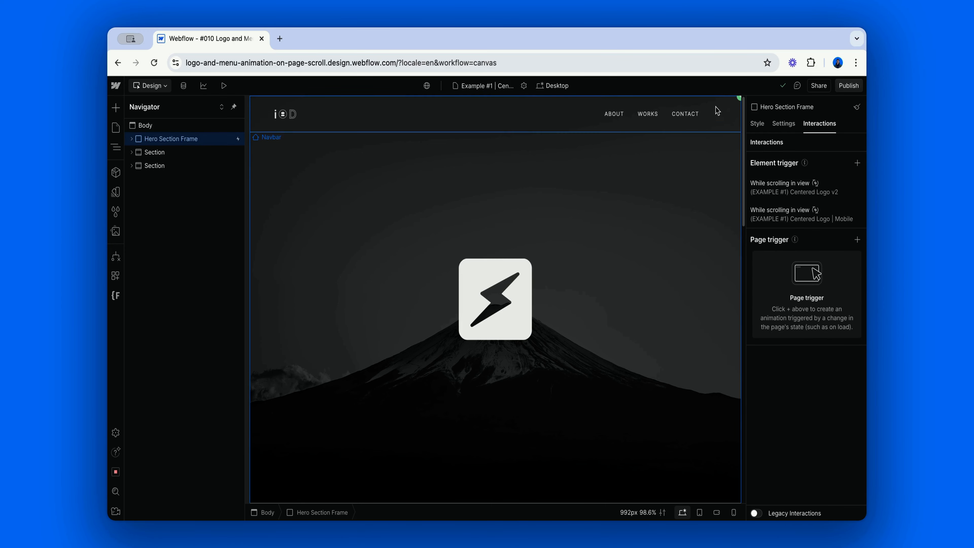
pyautogui.press('s')
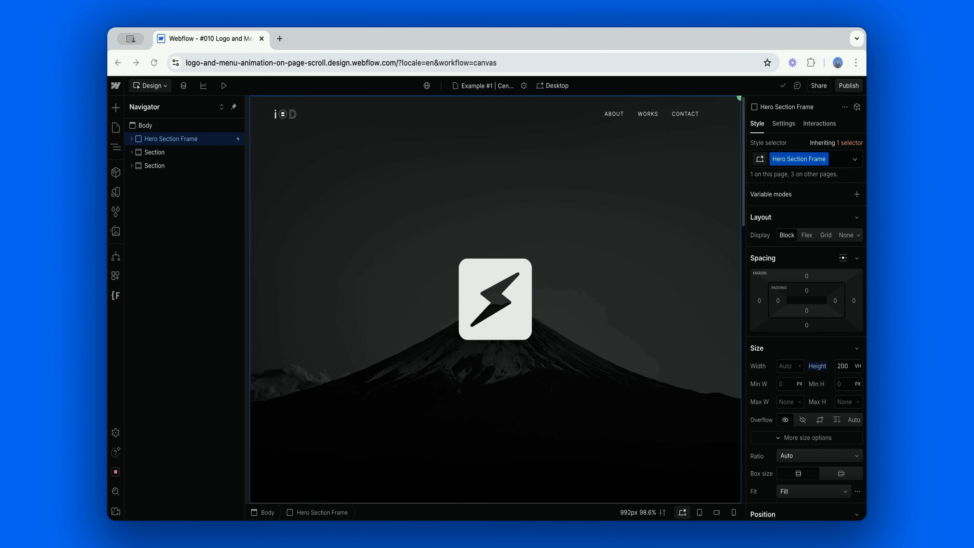
pyautogui.click(825, 130)
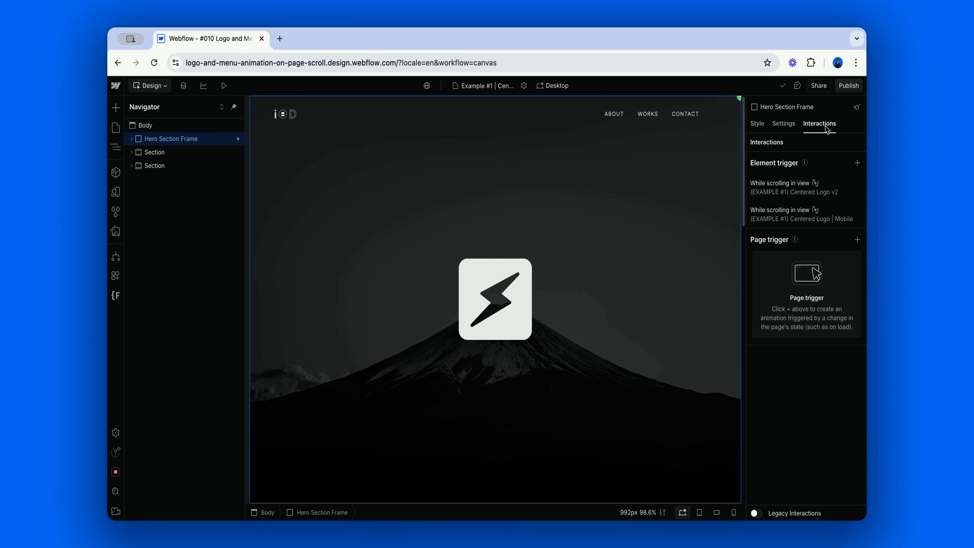
pyautogui.click(805, 192)
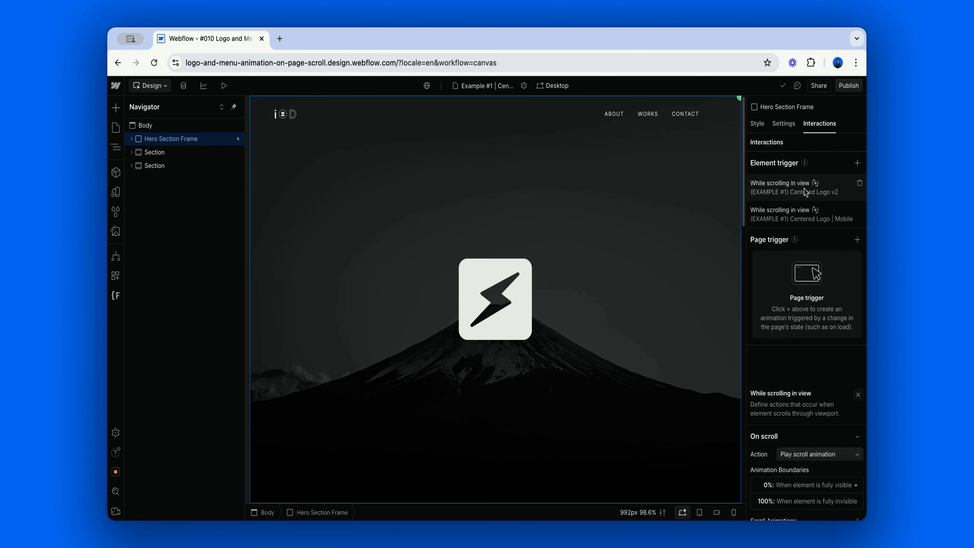
pyautogui.click(809, 270)
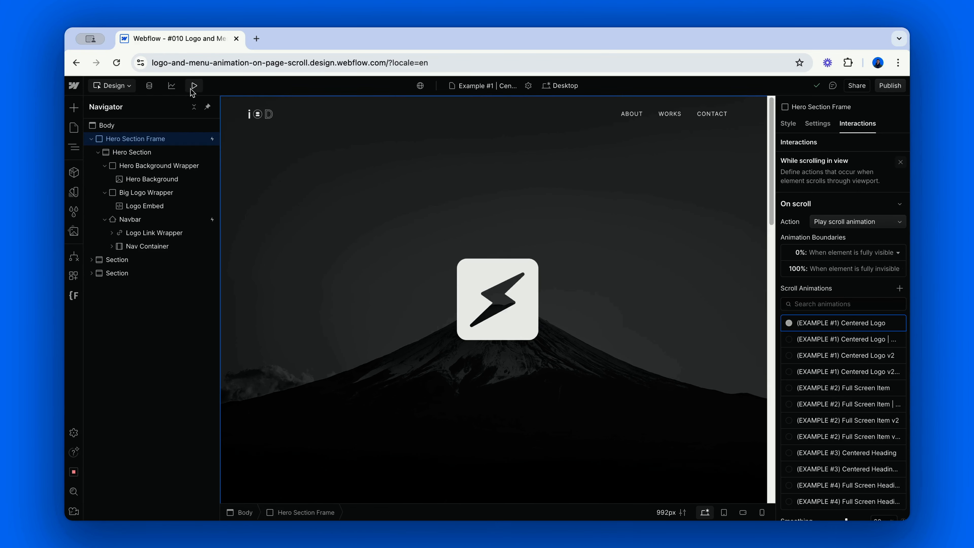
# Preview the Example #1 page and scroll down to watch the logo shrink into the navbar.
pyautogui.click(191, 86)
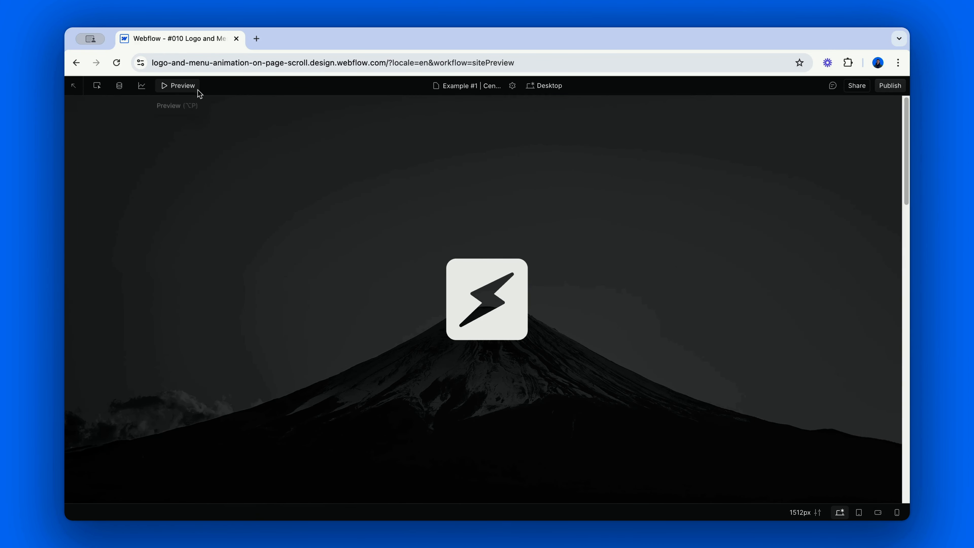
pyautogui.scroll(-5, 481, 229)
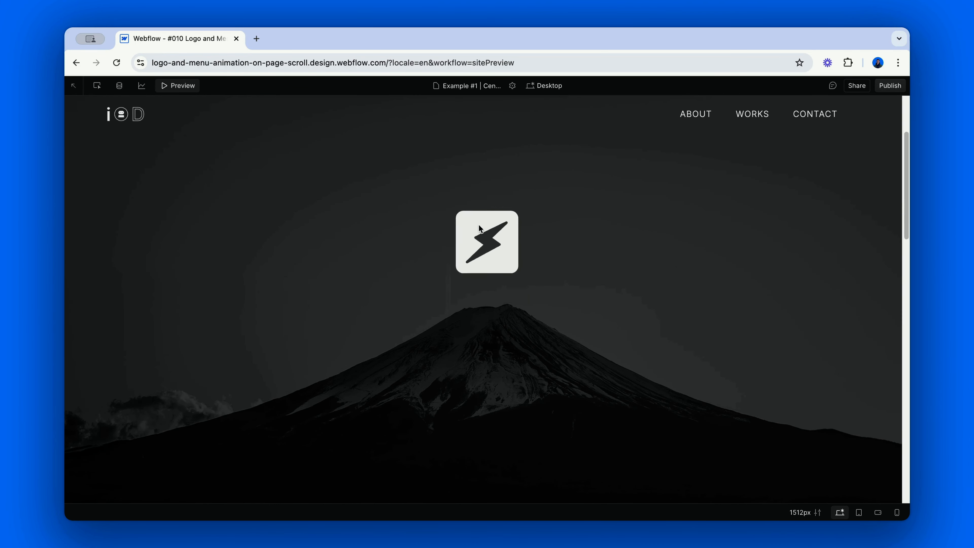
pyautogui.scroll(-5, 479, 225)
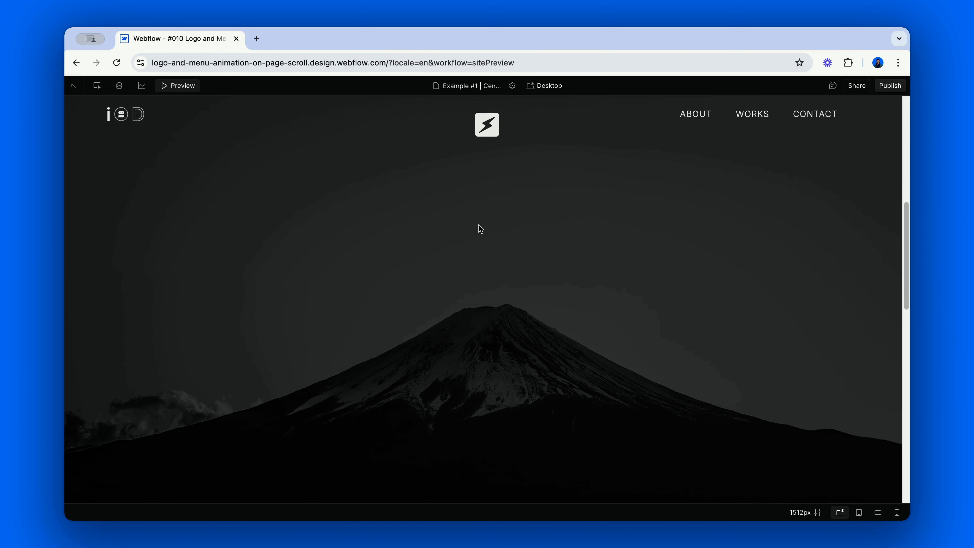
pyautogui.scroll(-5, 480, 229)
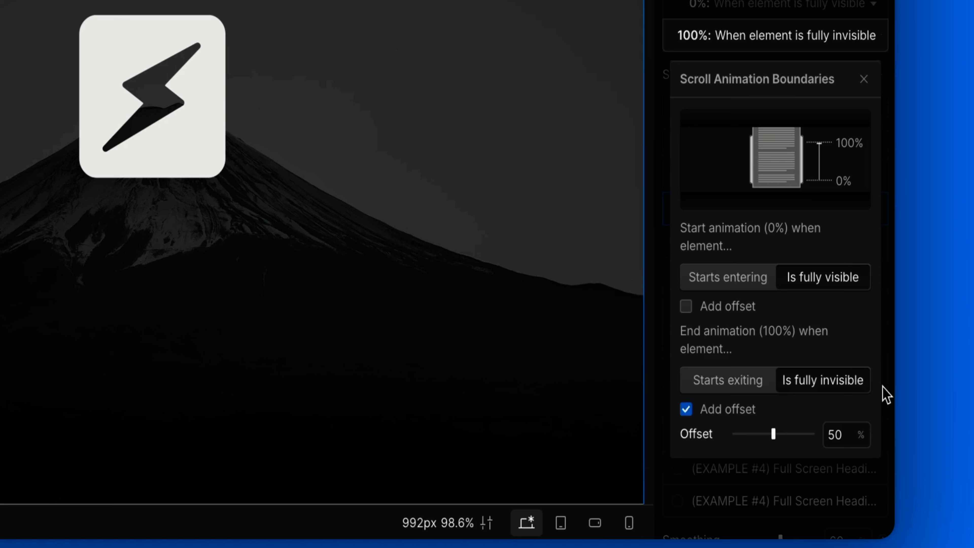
# Try a 55% offset for the scroll animation's end boundary and set it back to 50%.
pyautogui.click(835, 435)
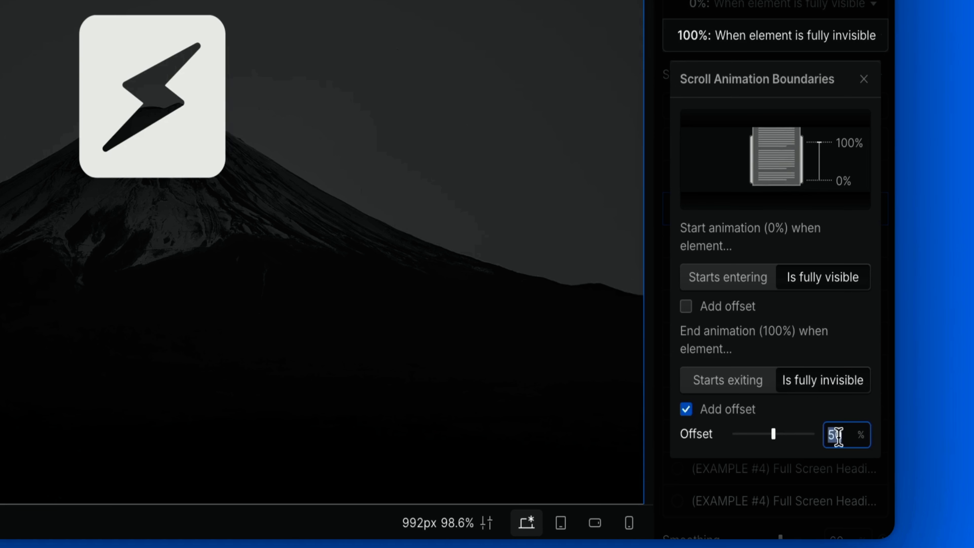
pyautogui.write('55')
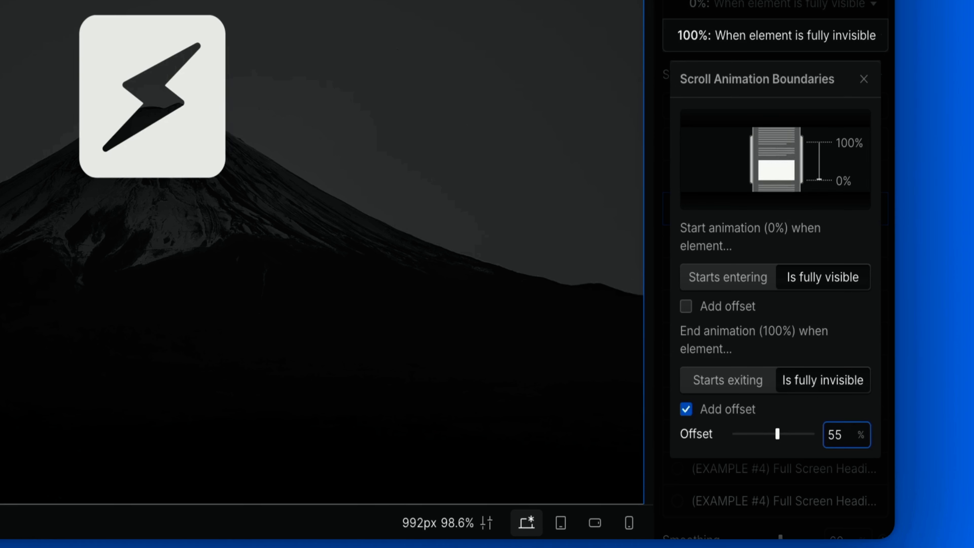
pyautogui.press('BackSpace')
pyautogui.write('0')
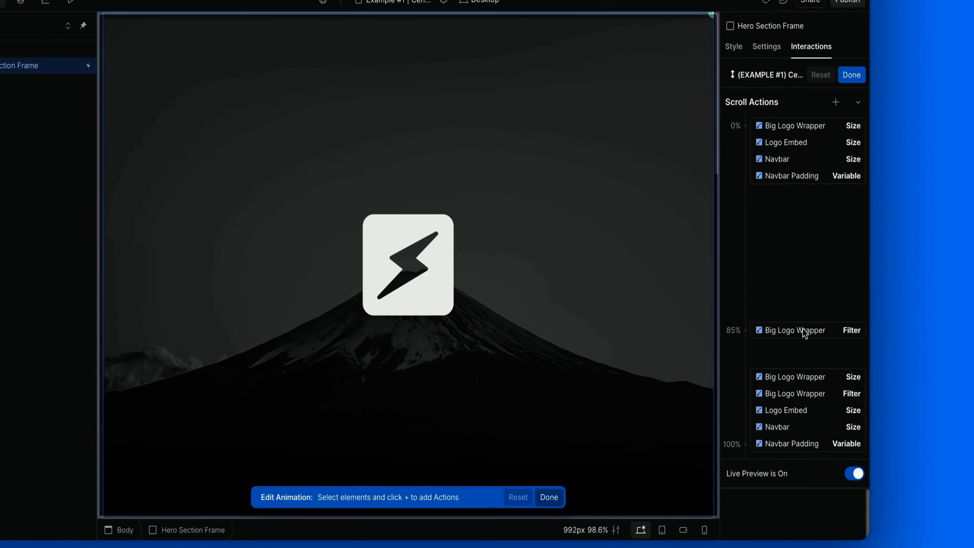
# In the Example #1 centered logo animation, move all the 100% keyframe actions together to 90%.
pyautogui.click(790, 370)
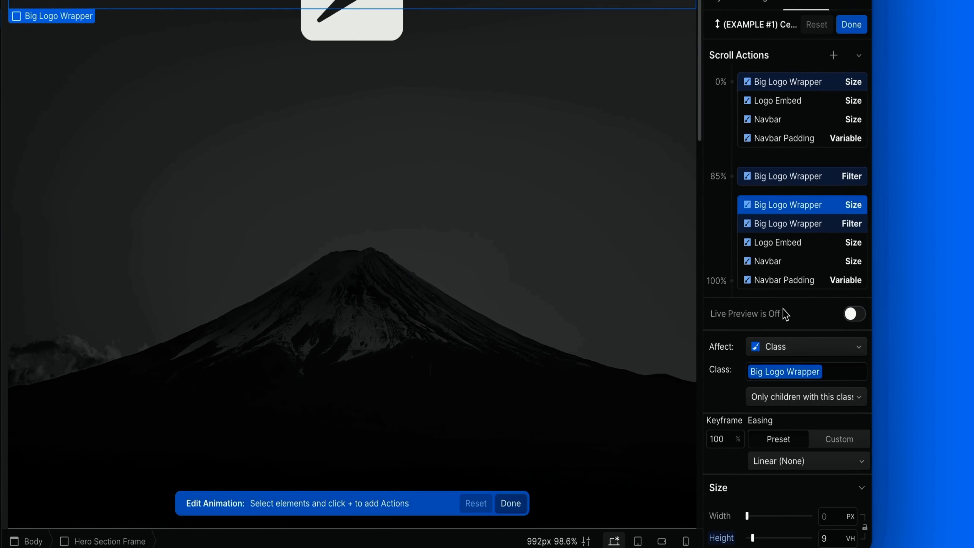
pyautogui.click(783, 290)
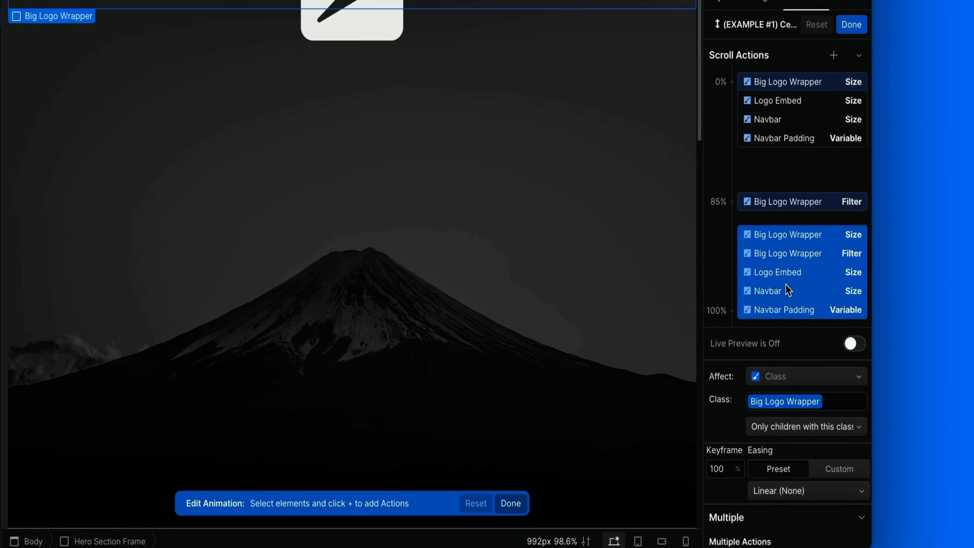
pyautogui.click(724, 462)
pyautogui.write('90')
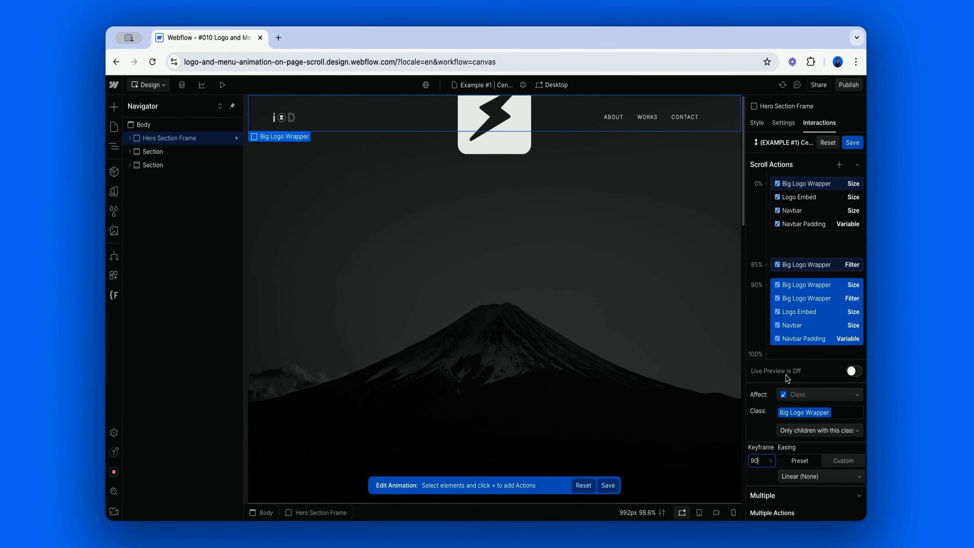
# Turn on live preview, scroll down the page to check the retimed logo animation, and save it.
pyautogui.click(853, 371)
pyautogui.scroll(-3, 668, 299)
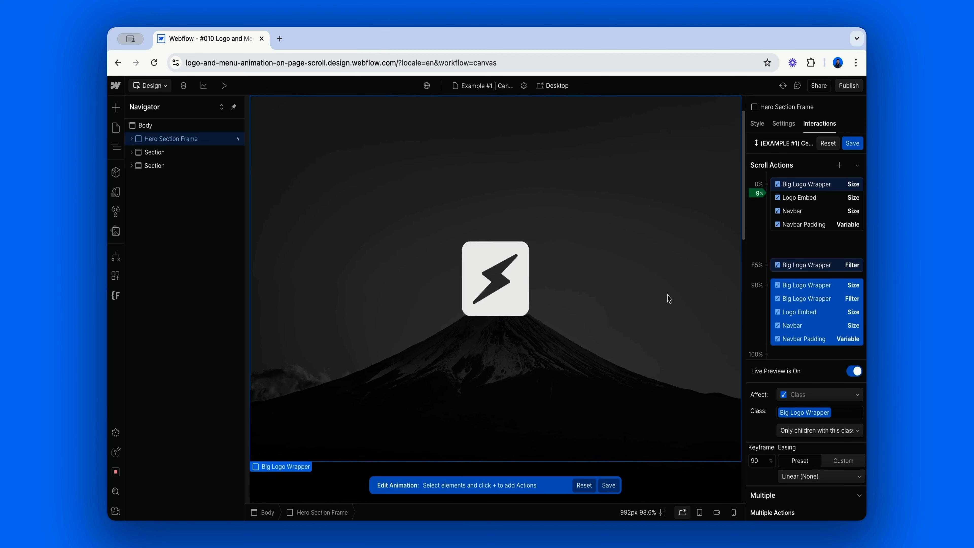
pyautogui.scroll(-10, 668, 298)
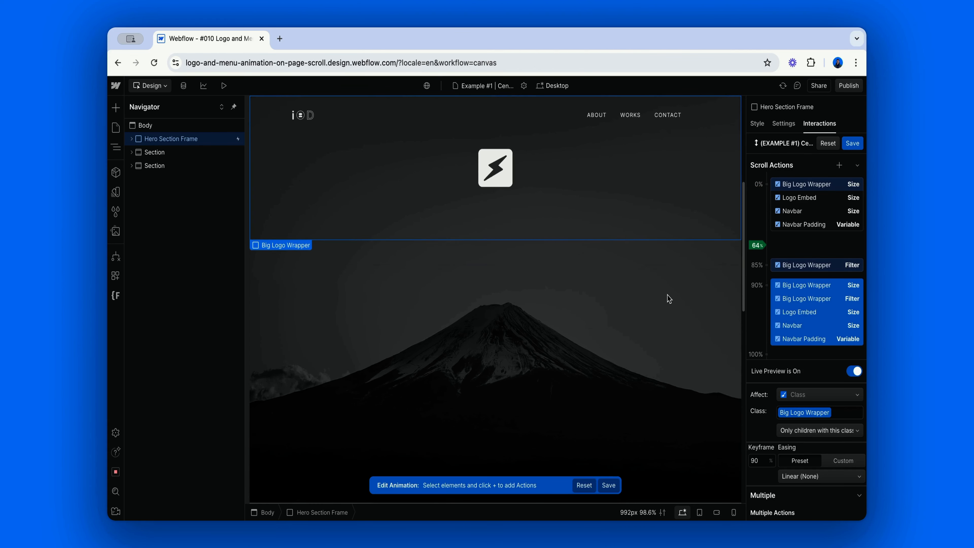
pyautogui.scroll(-3, 668, 298)
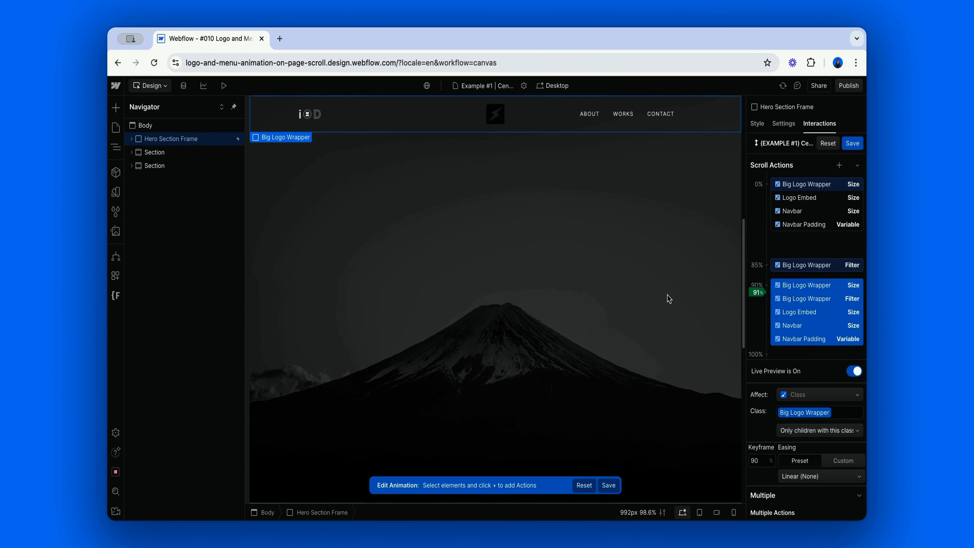
pyautogui.scroll(-4, 669, 299)
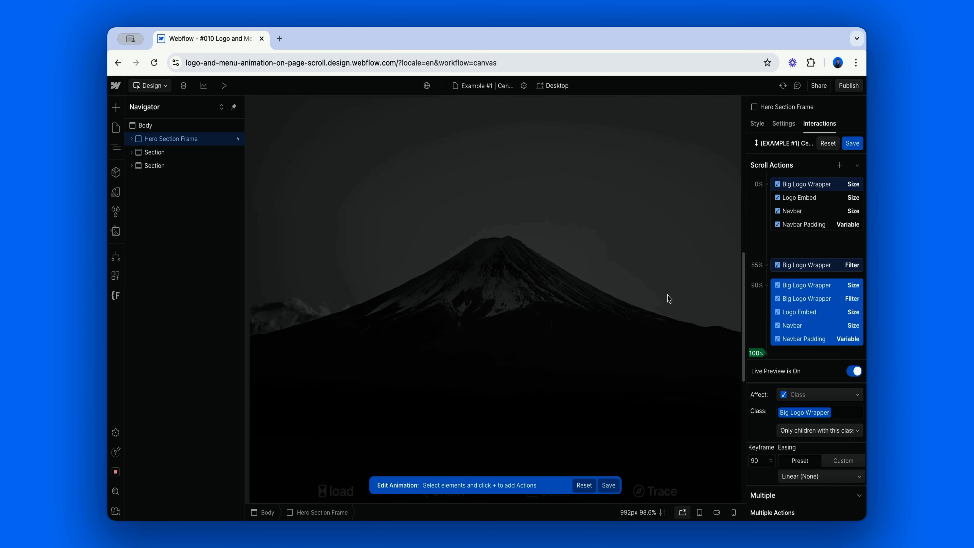
pyautogui.click(854, 146)
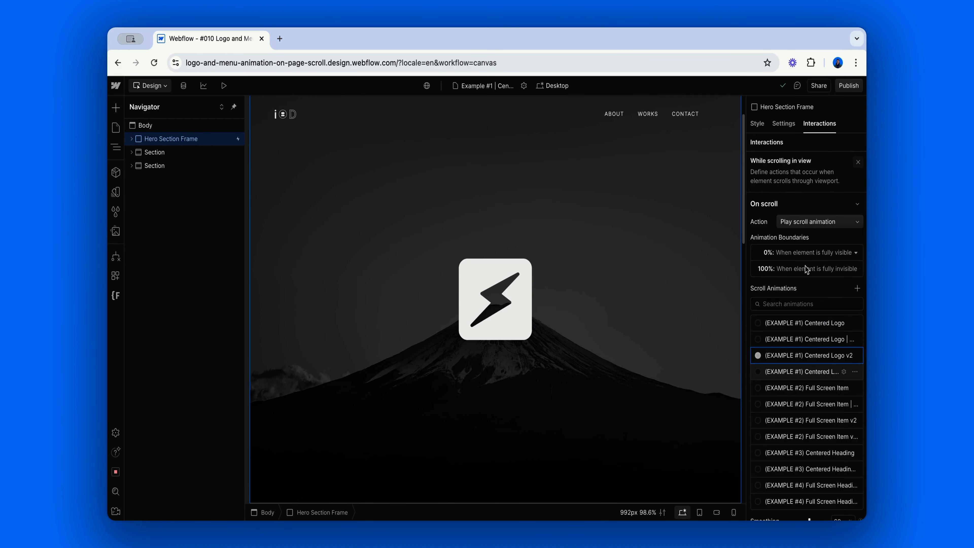